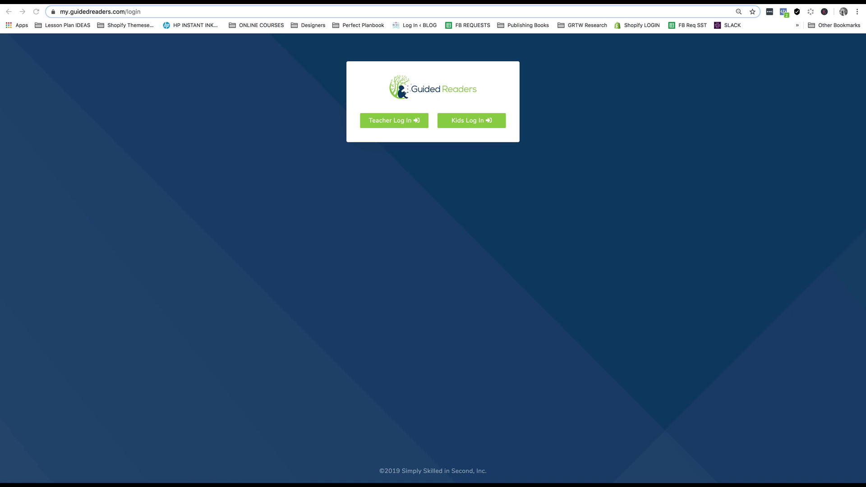
Step: Sign in as a teacher using the saved email and password
left_click(389, 123)
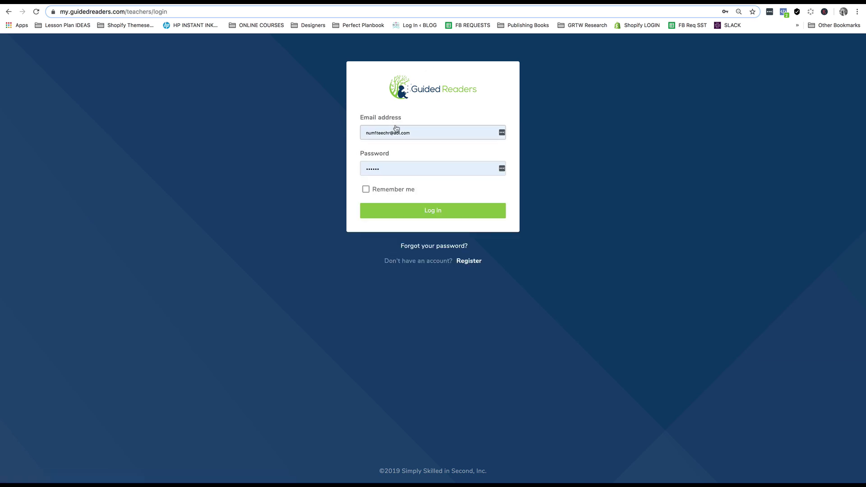
left_click(431, 211)
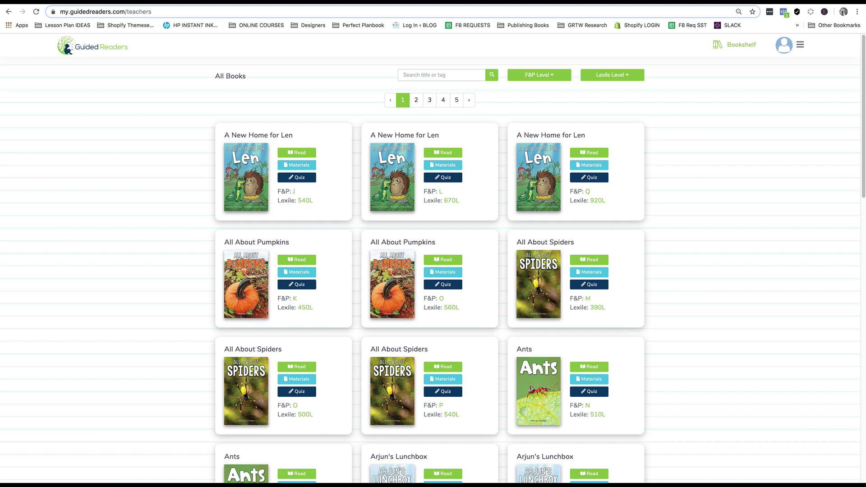
Step: Go to Student Manager from the account menu to see the empty student list
left_click(801, 45)
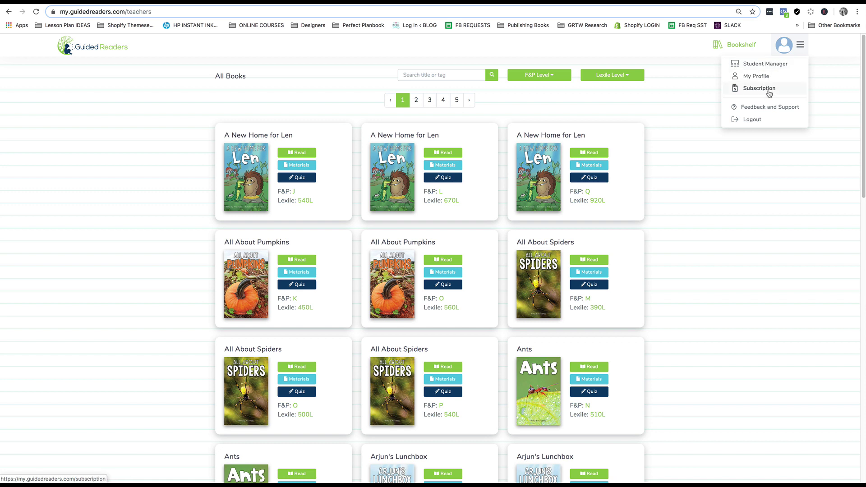
left_click(770, 68)
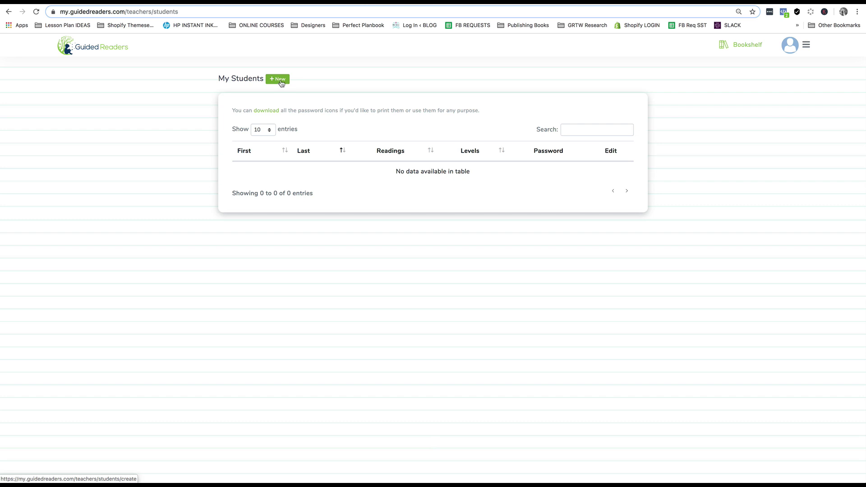
Step: Start a new student and enter the student's first and last name
left_click(281, 81)
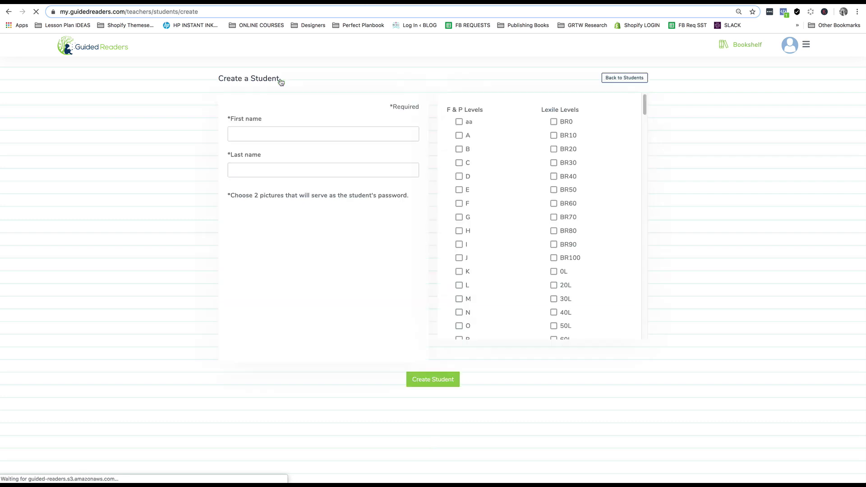
left_click(258, 134)
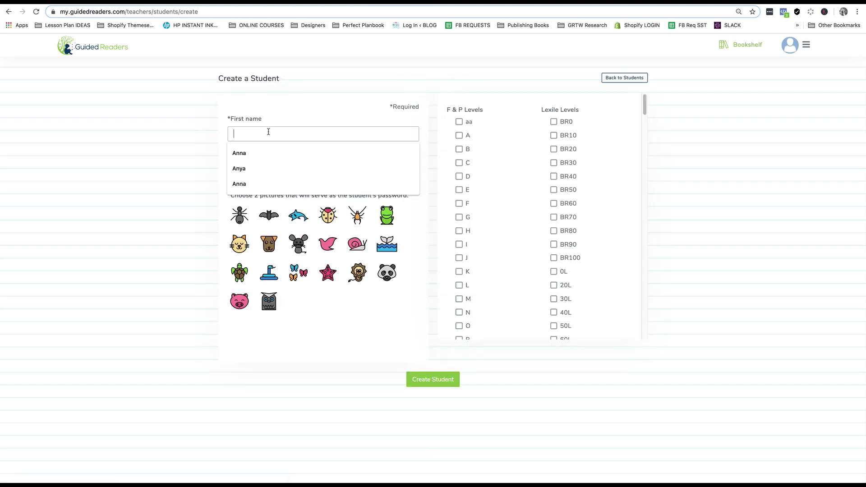
key("Tab")
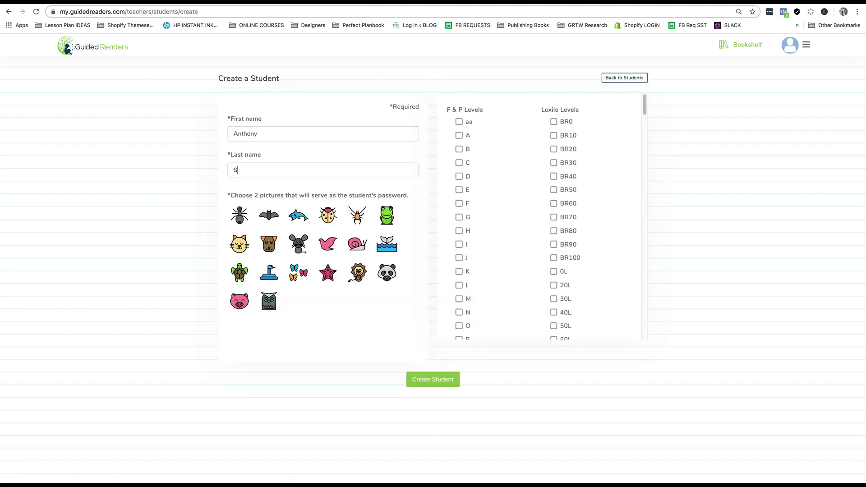
left_click(241, 219)
left_click(275, 219)
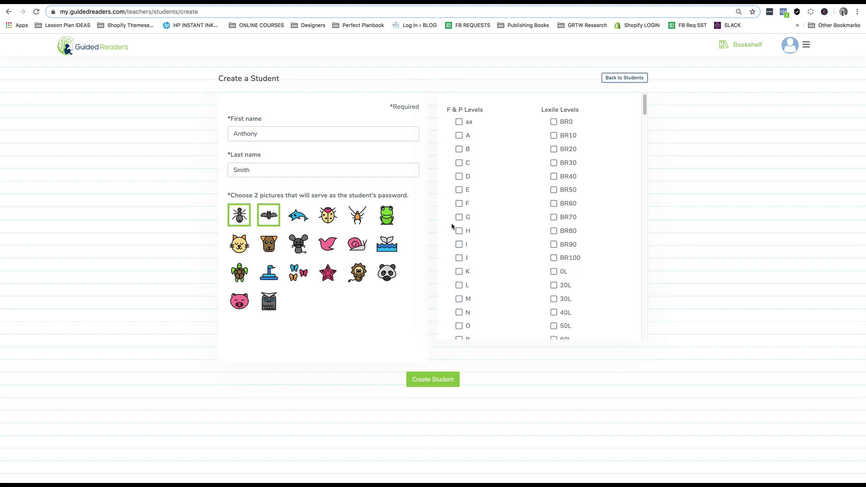
scroll(452, 227, "down", 1)
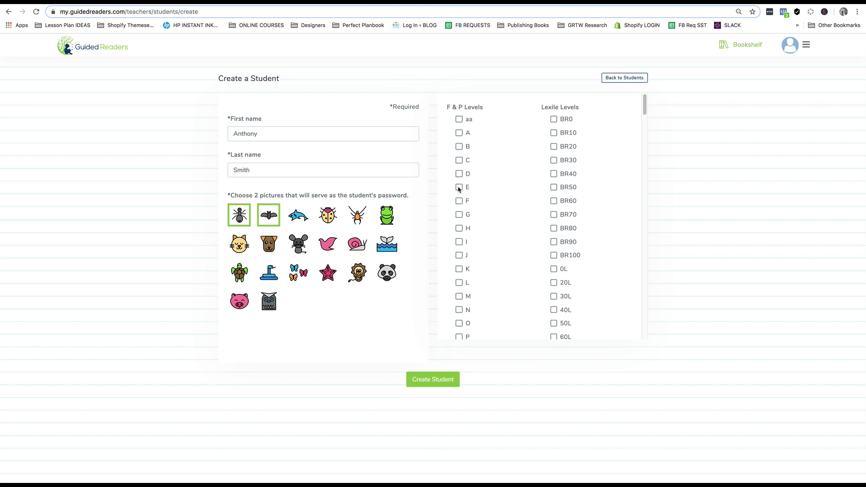
Step: Assign F&P levels E, F, G, H and I, then create the student
left_click(460, 187)
left_click(460, 201)
left_click(459, 215)
left_click(460, 229)
left_click(460, 243)
left_click(427, 383)
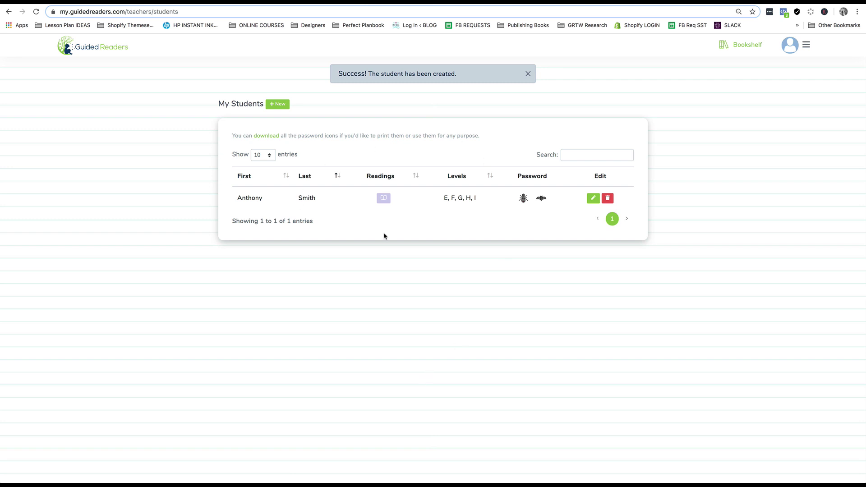
Step: Return to My Students, view the new student's empty readings, then go to the Bookshelf
left_click(280, 105)
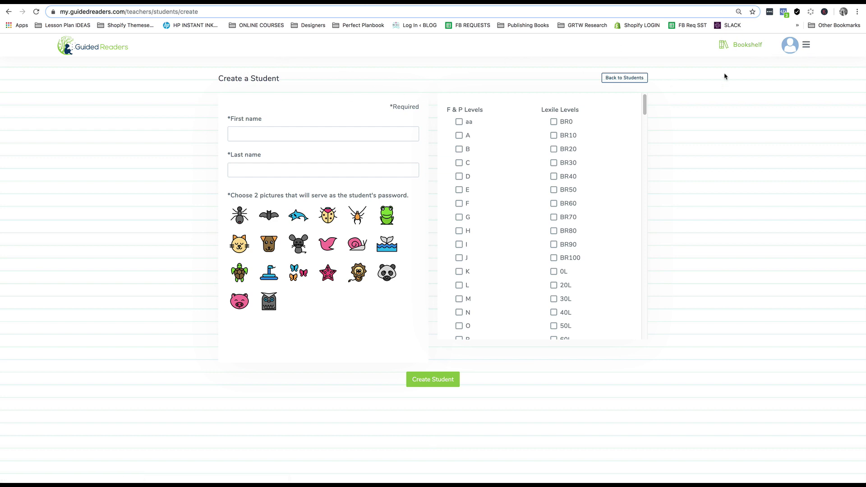
left_click(797, 49)
left_click(777, 66)
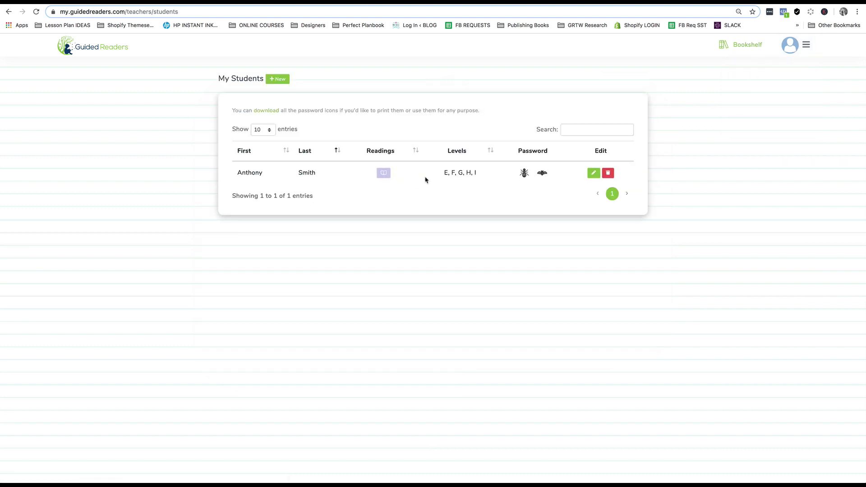
left_click(384, 173)
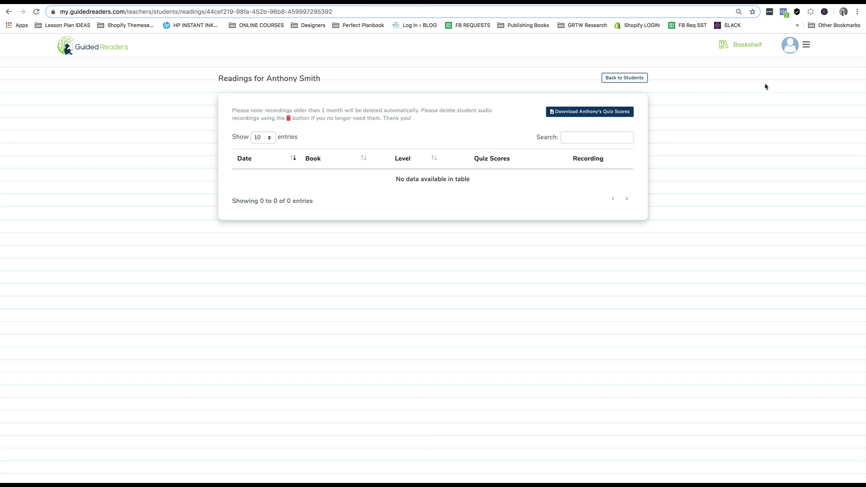
left_click(806, 45)
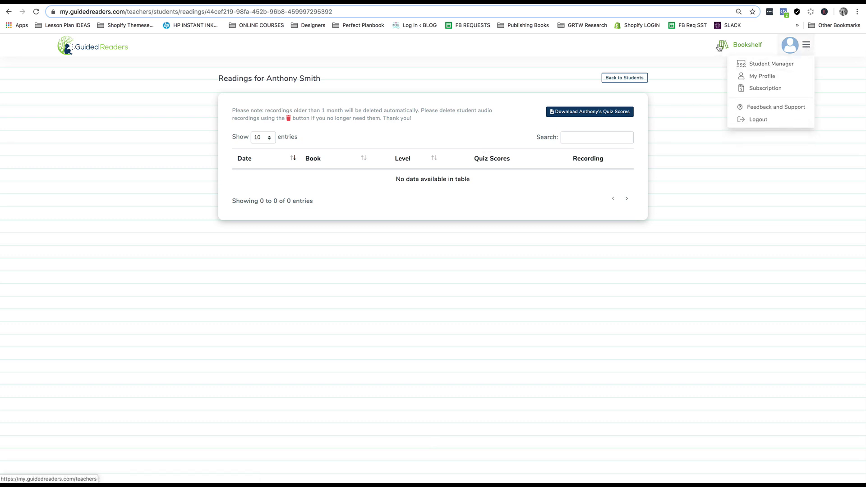
left_click(753, 47)
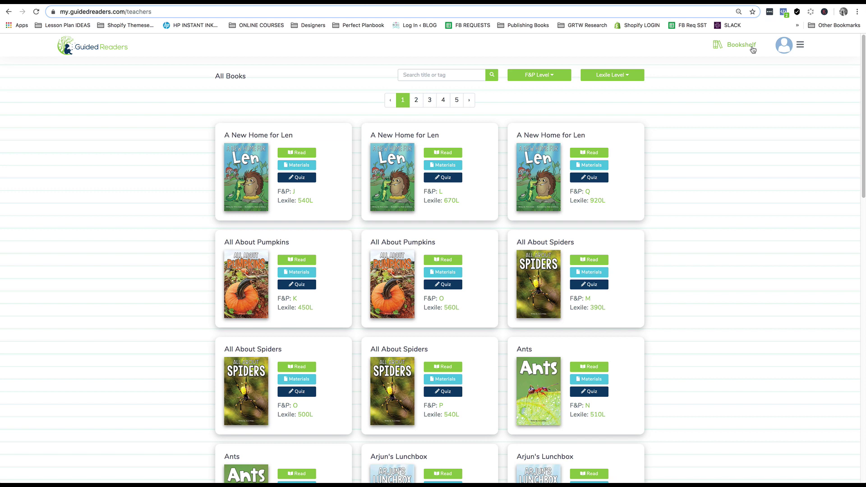
Step: Compare the F&P and Lexile level lists, then filter the bookshelf to F&P Level J
left_click(533, 79)
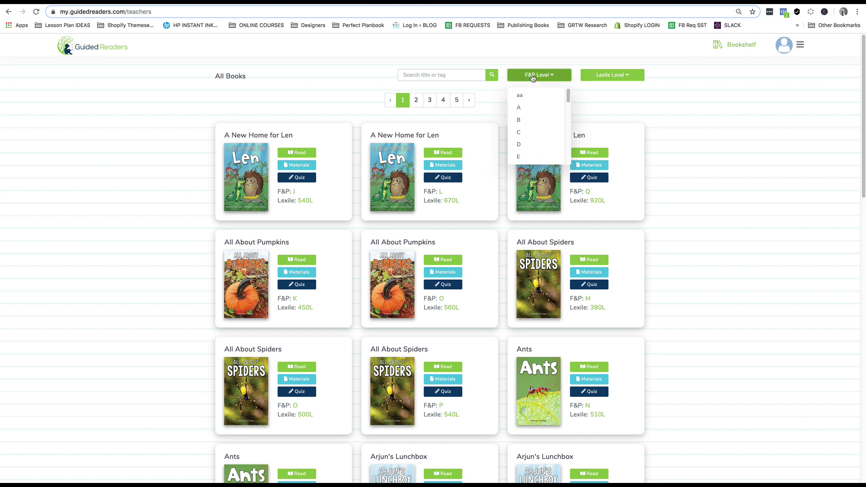
scroll(567, 111, "down", 3)
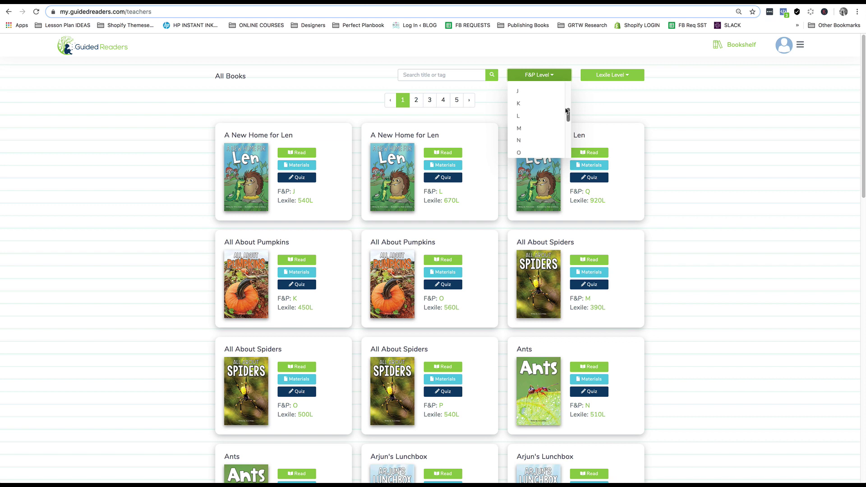
scroll(558, 119, "up", 5)
scroll(558, 120, "down", 3)
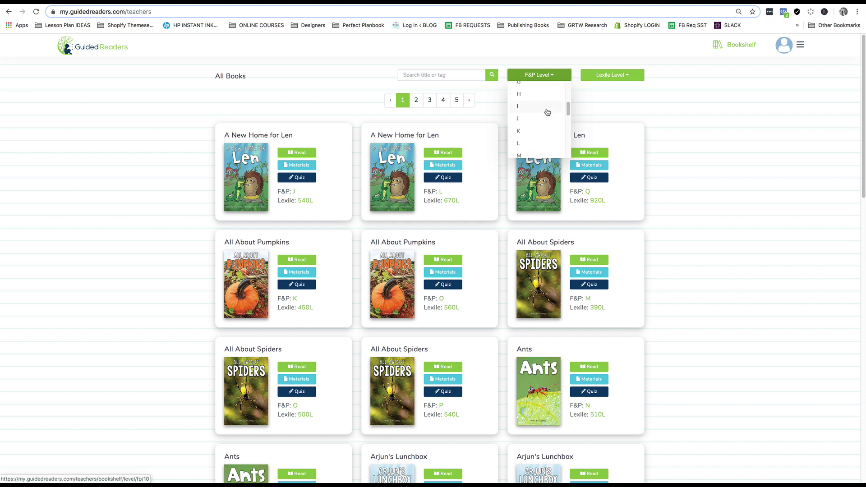
left_click(609, 78)
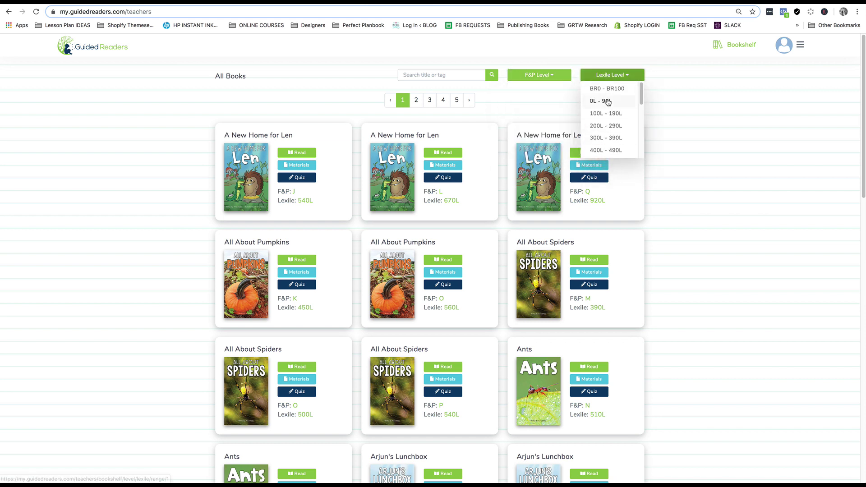
scroll(607, 102, "down", 4)
scroll(607, 102, "up", 4)
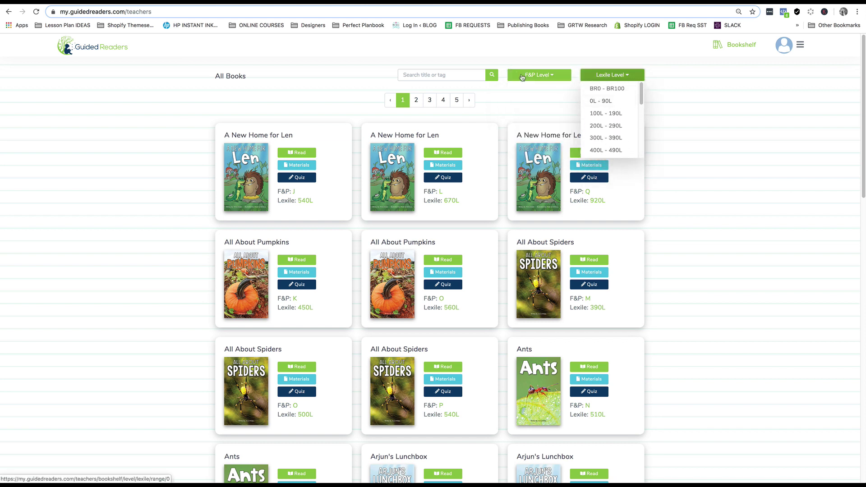
left_click(523, 77)
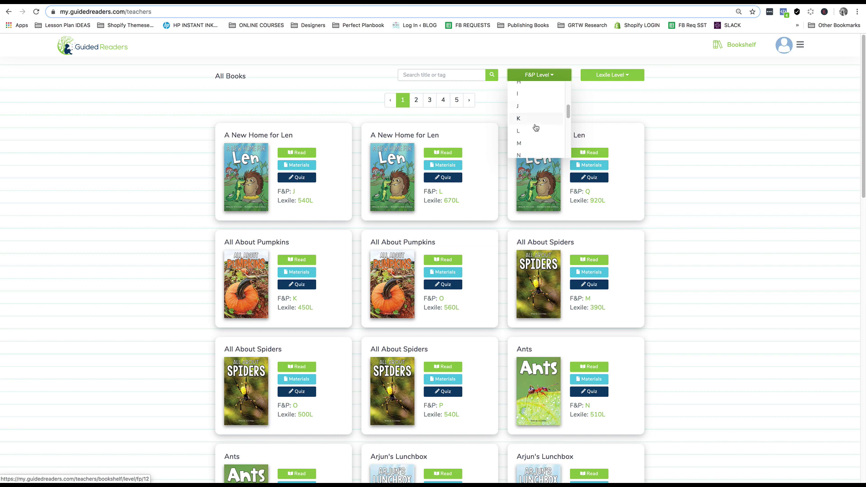
left_click(523, 115)
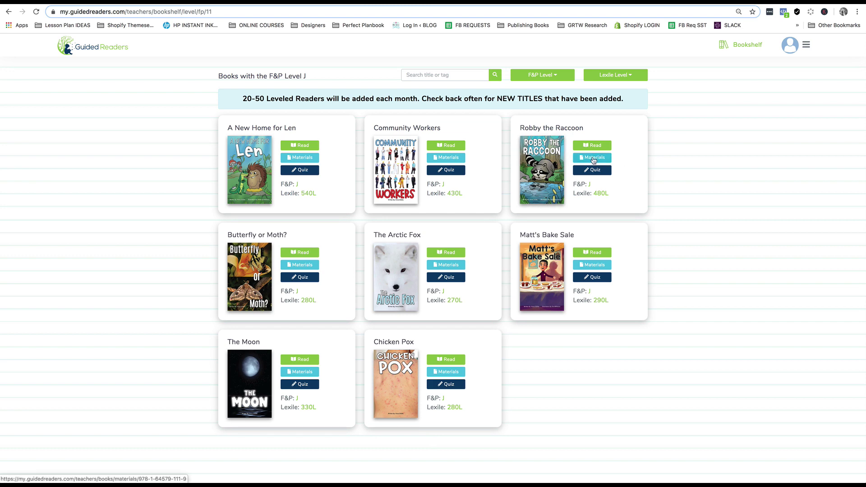
Step: Open Robby the Raccoon's materials and review its resources, Common Core and Teks standards
left_click(593, 159)
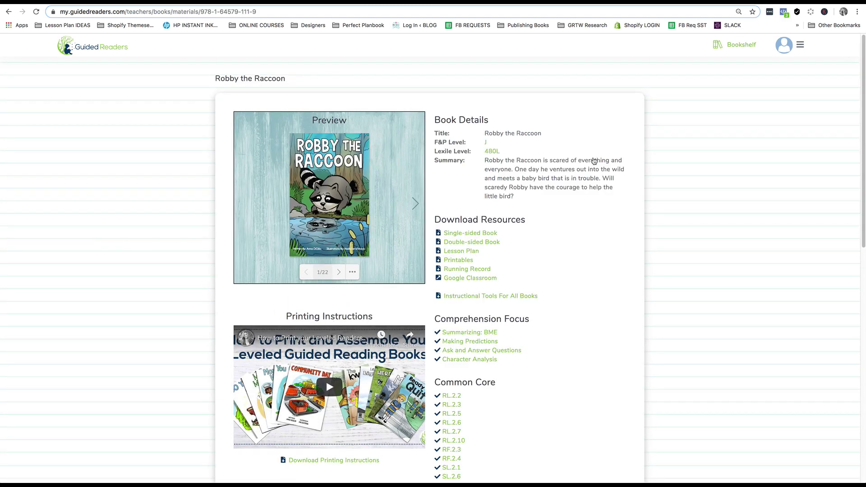
scroll(561, 283, "down", 3)
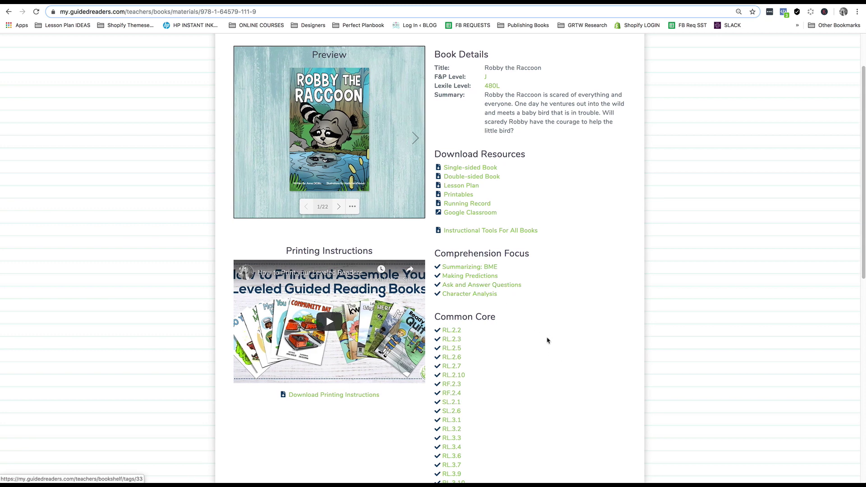
scroll(540, 332, "down", 5)
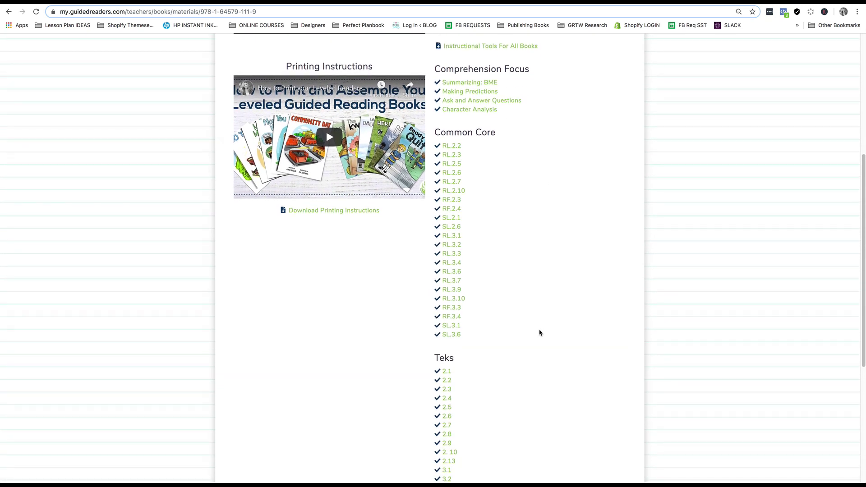
scroll(545, 309, "down", 5)
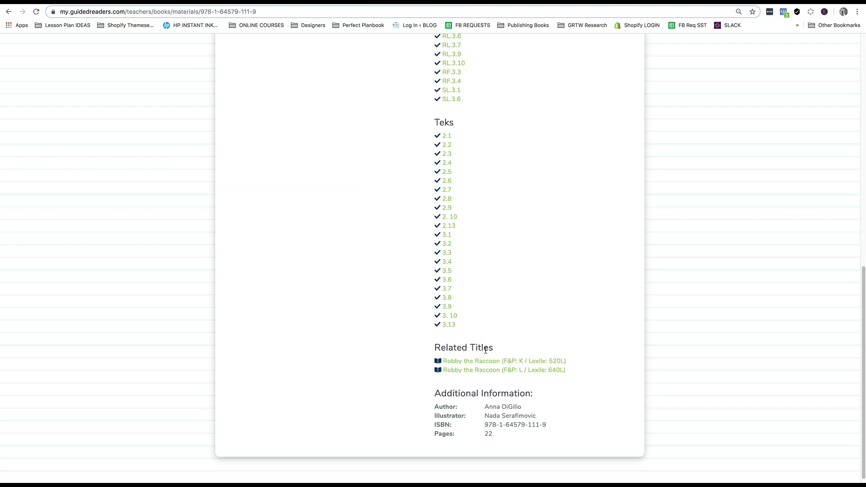
scroll(486, 350, "up", 12)
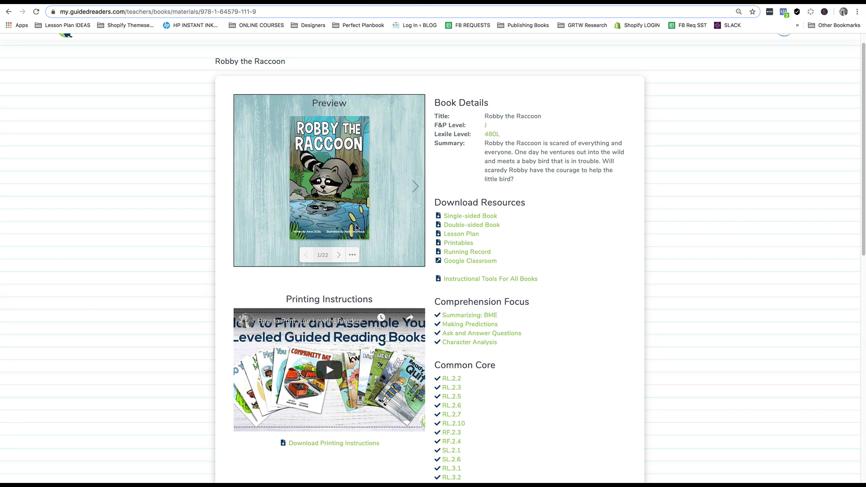
Step: Page the Robby the Raccoon preview to spread 11, then download the double-sided book
left_click(359, 227)
left_click(391, 227)
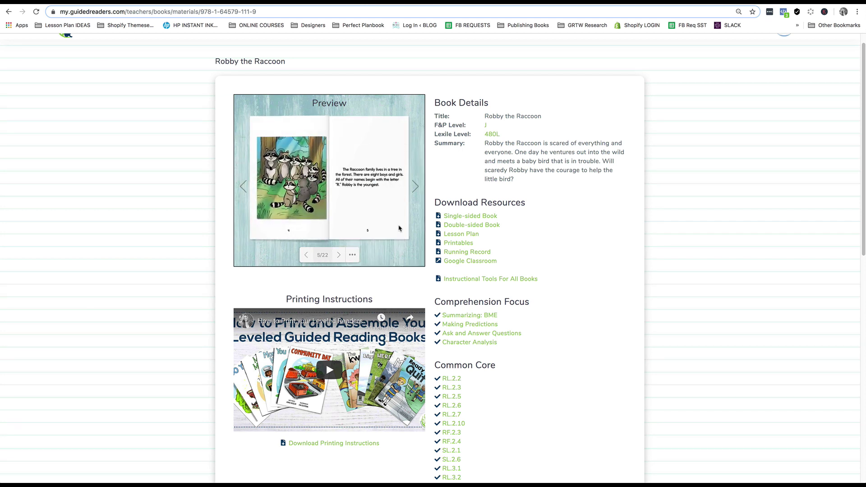
left_click(399, 228)
left_click(399, 229)
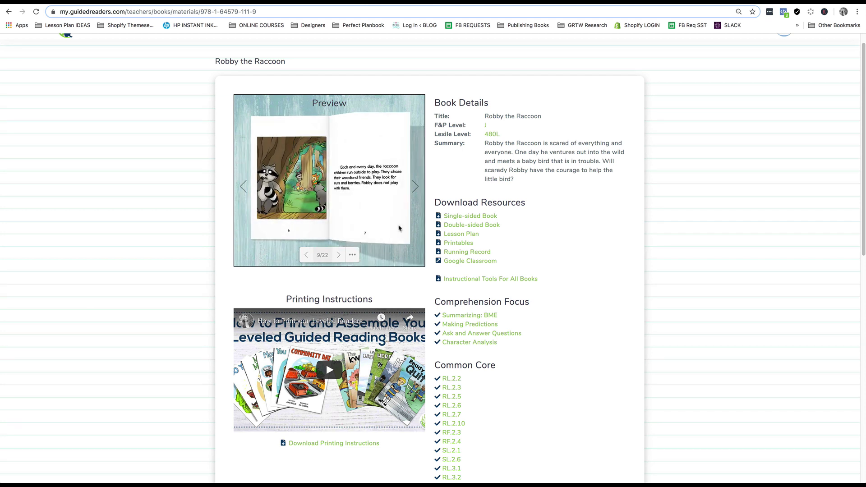
left_click(399, 228)
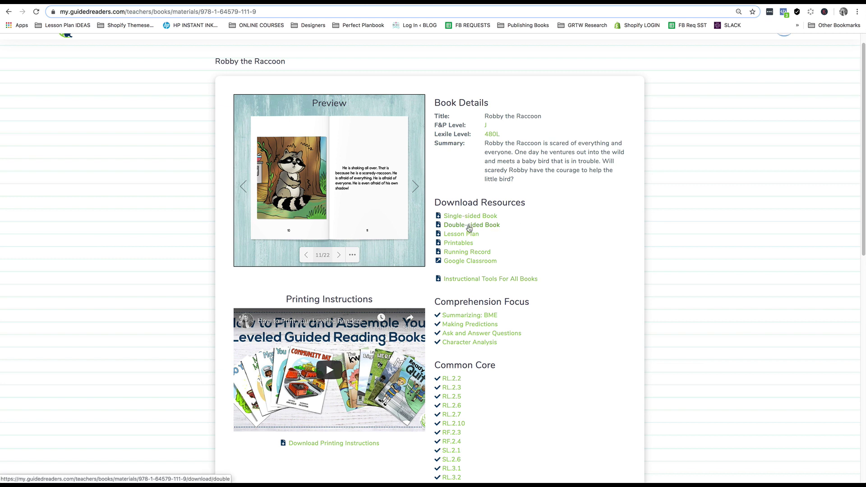
left_click(468, 227)
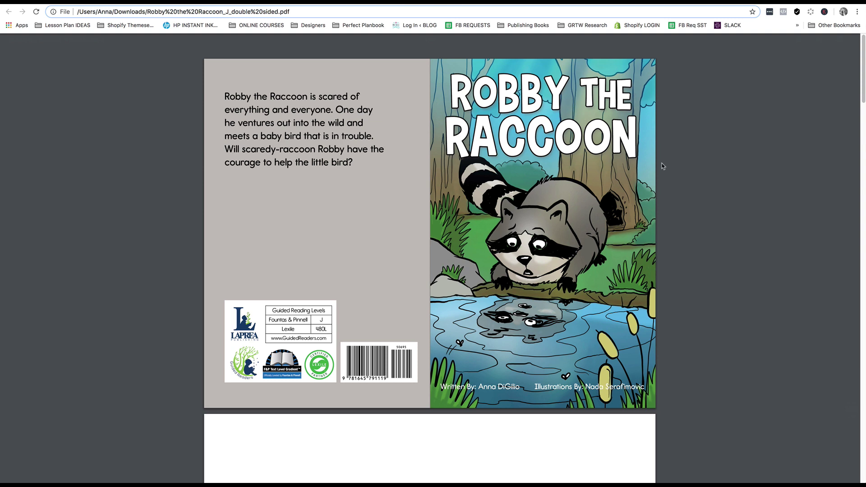
mouse_move(821, 43)
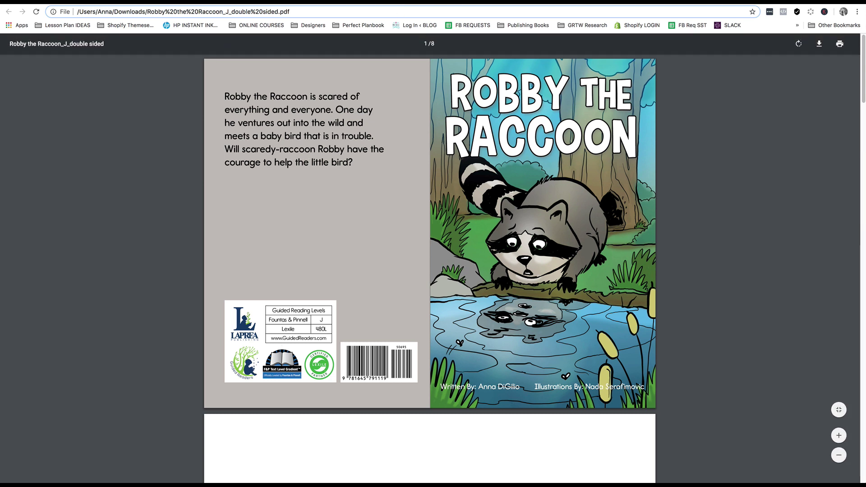
key("ctrl+Tab")
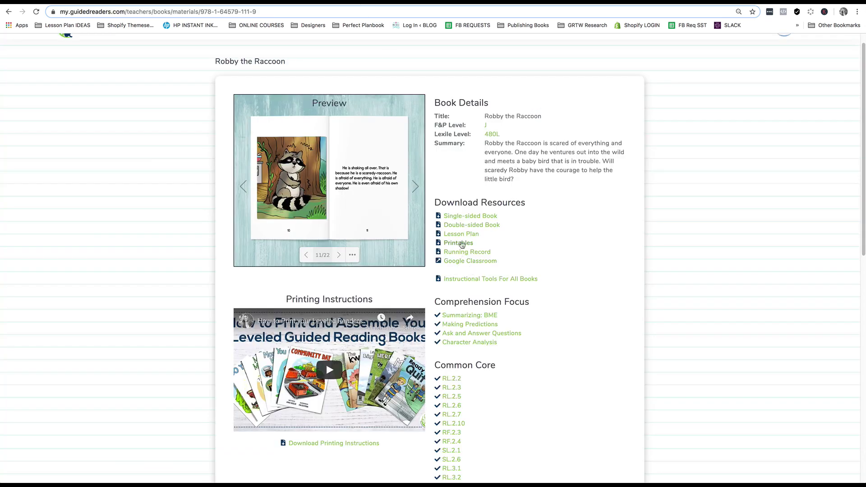
Step: Download and scroll through the Robby the Raccoon lesson plan, then return to the materials page
left_click(461, 234)
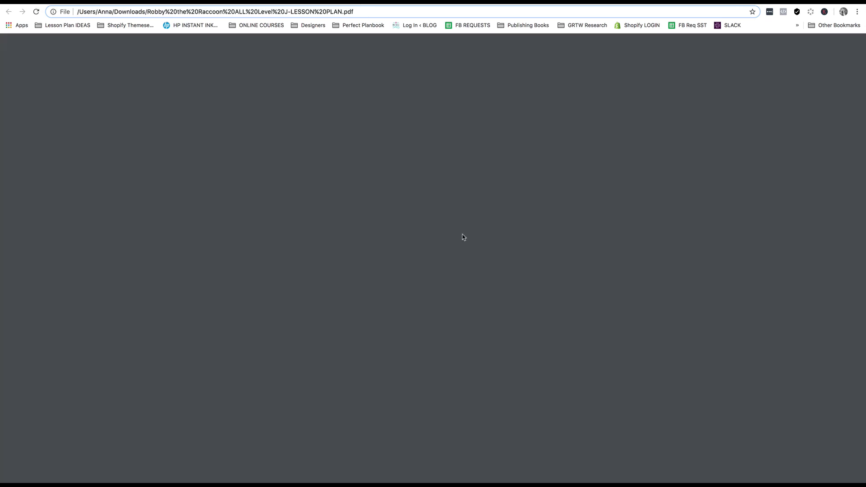
scroll(721, 153, "down", 2)
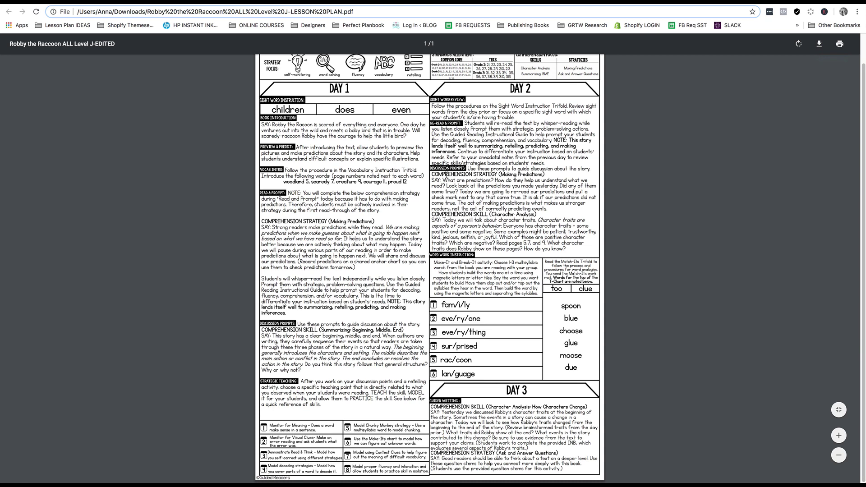
key("super+w")
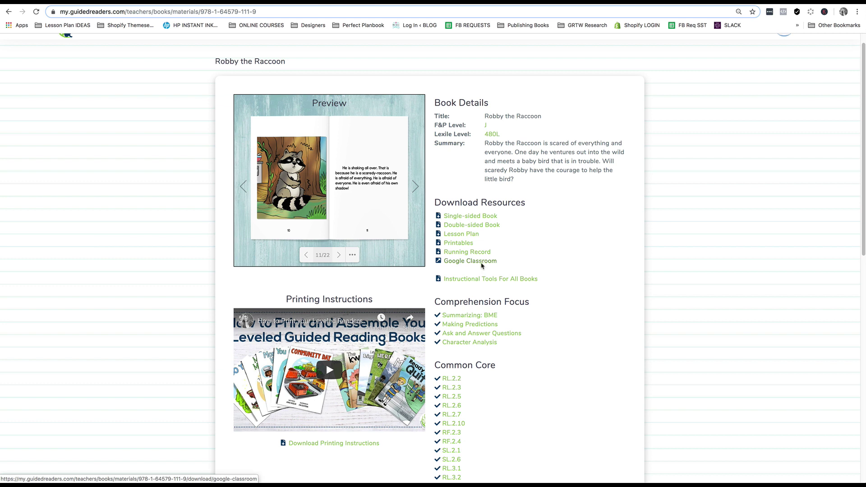
scroll(482, 266, "down", 10)
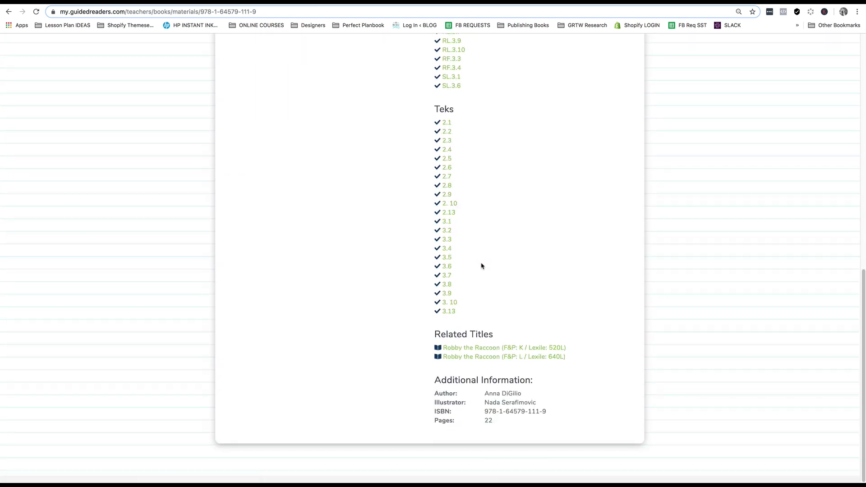
scroll(482, 267, "up", 15)
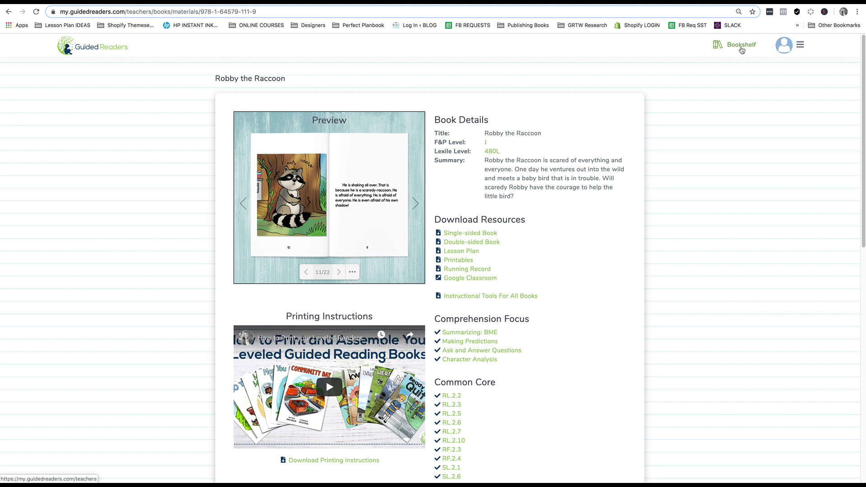
Step: Filter the Bookshelf to F&P level J and read Robby the Raccoon past its cover
left_click(741, 47)
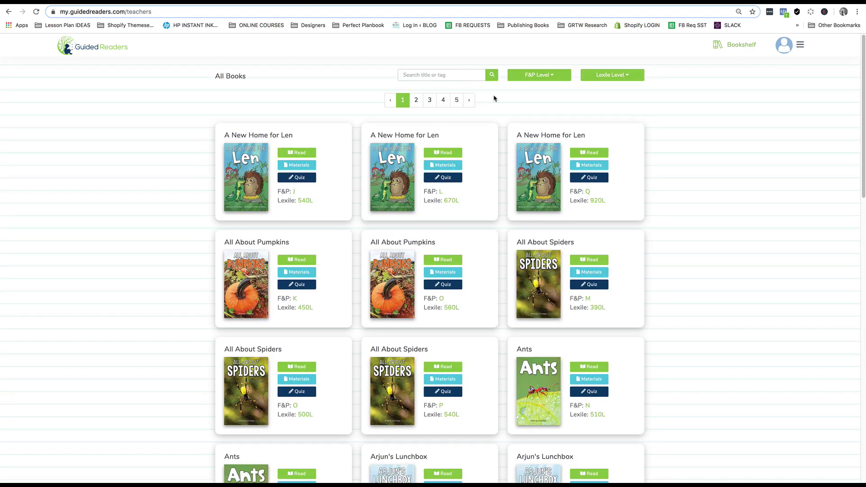
left_click(526, 73)
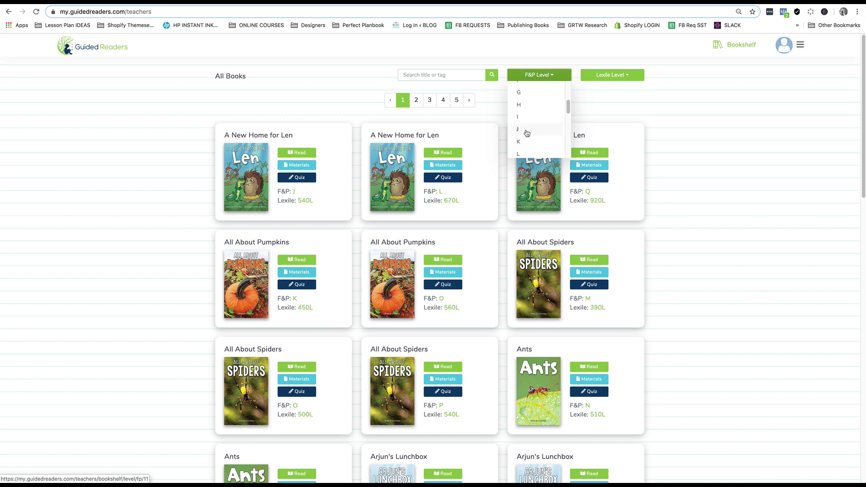
left_click(527, 132)
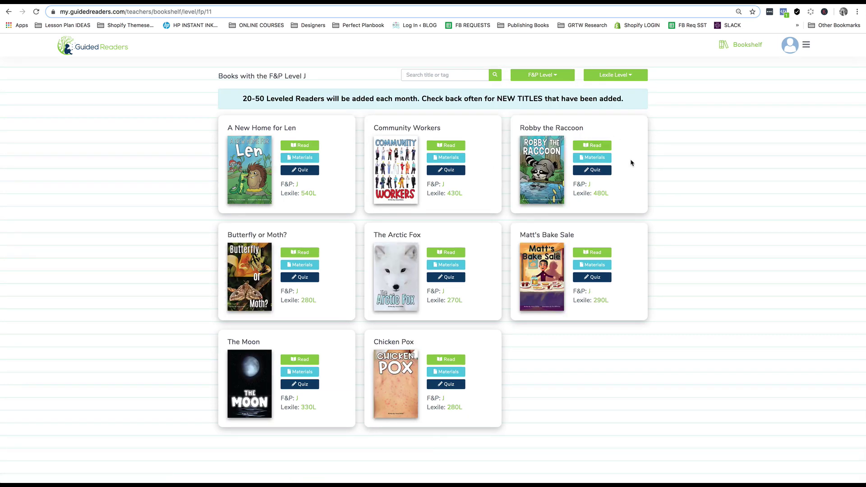
left_click(592, 148)
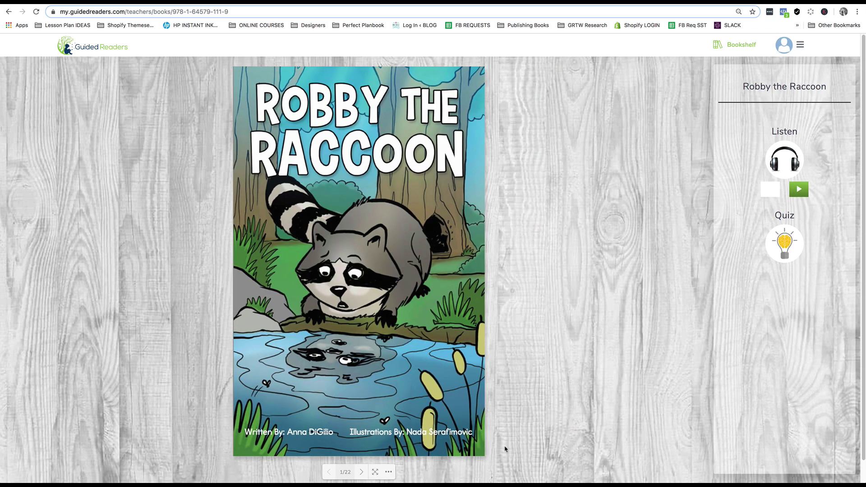
left_click(474, 437)
Step: Turn Robby the Raccoon to pages 4–5, then go back to the unfiltered All Books bookshelf
left_click(592, 433)
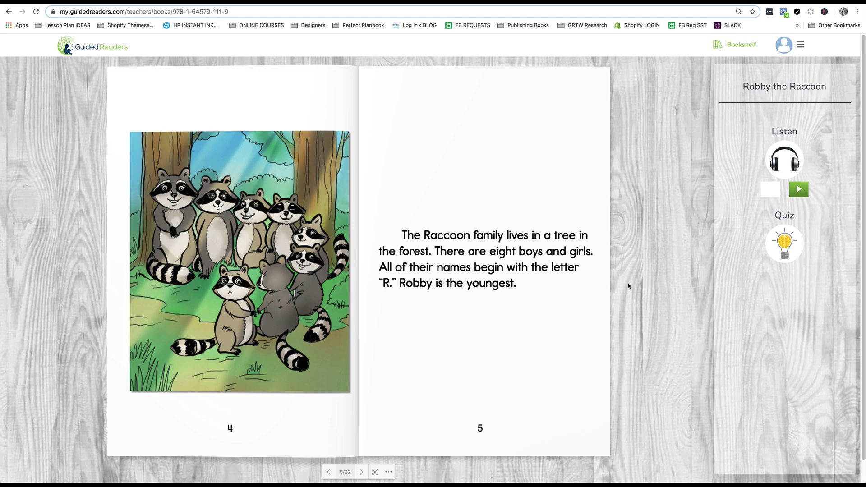
left_click(736, 46)
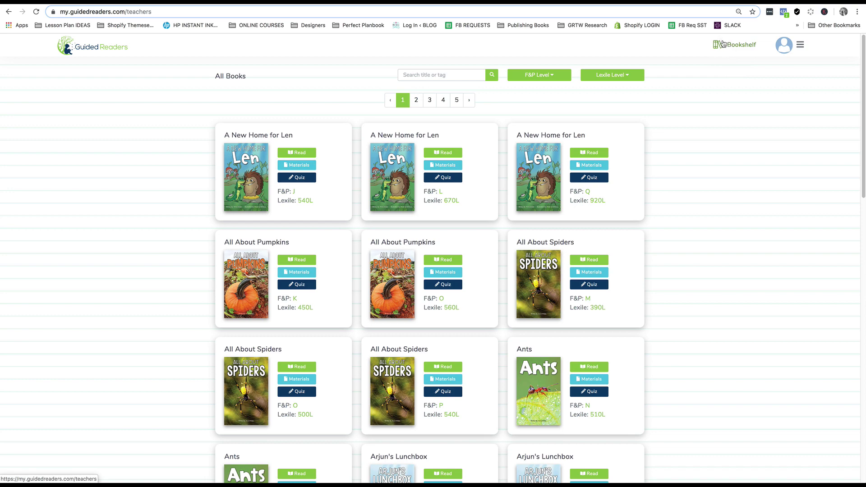
Step: Look over the F&P level list and the Lexile level ranges on the bookshelf
scroll(651, 175, "down", 8)
scroll(650, 174, "down", 15)
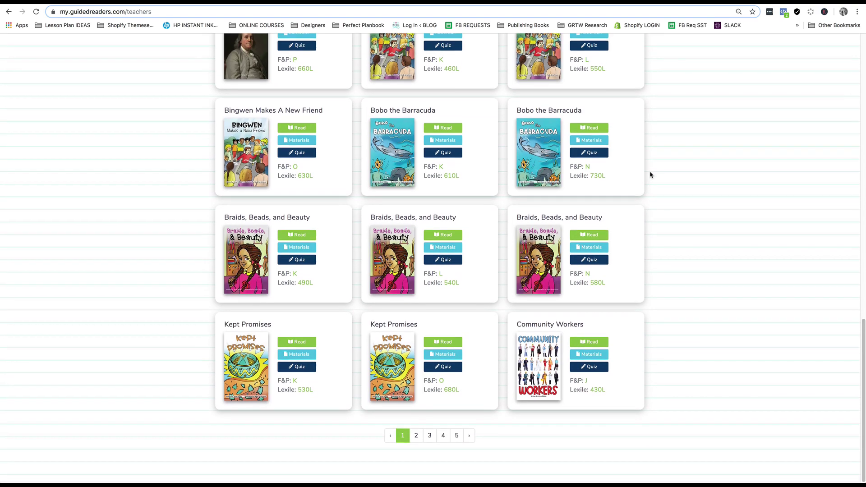
scroll(650, 174, "up", 20)
left_click(552, 76)
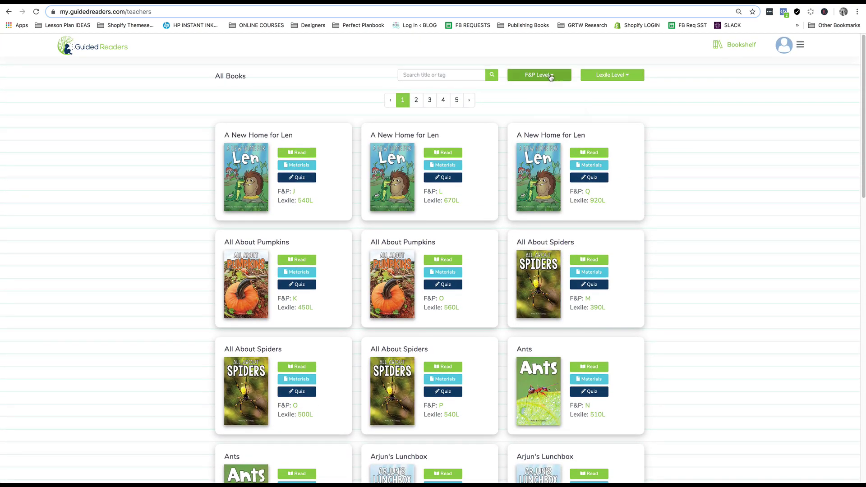
left_click(614, 77)
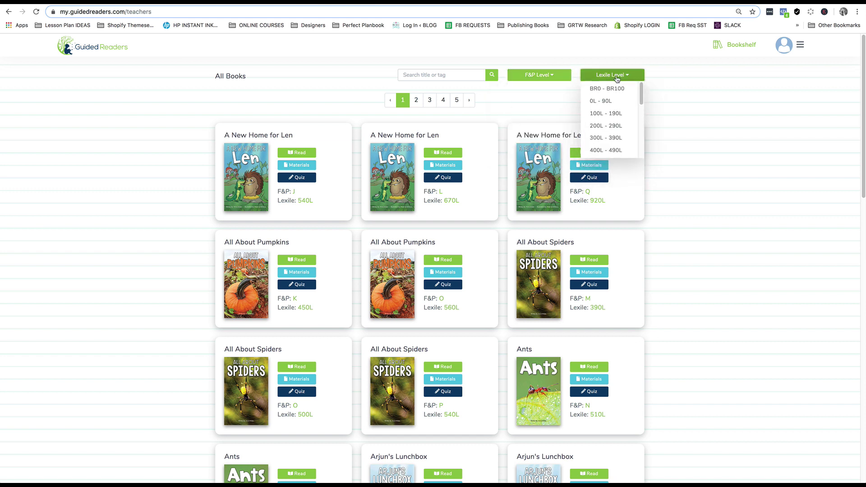
Step: Search the bookshelf for 'plot' and scroll through the results
left_click(436, 75)
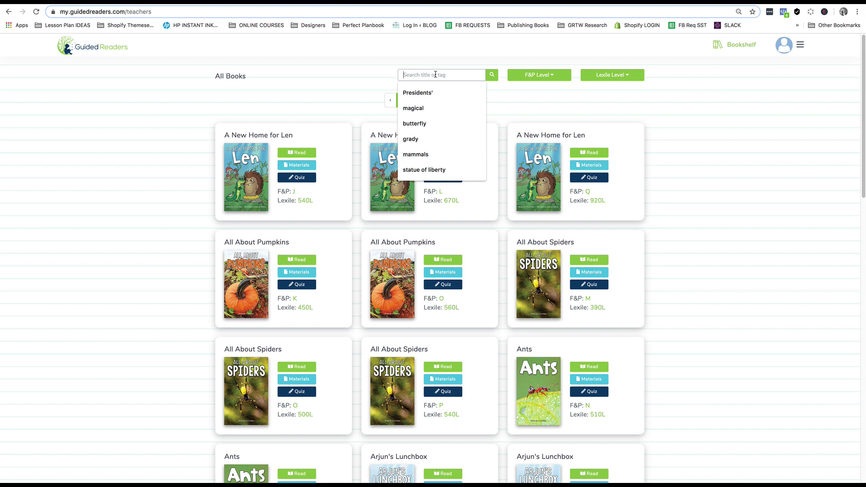
type("plot")
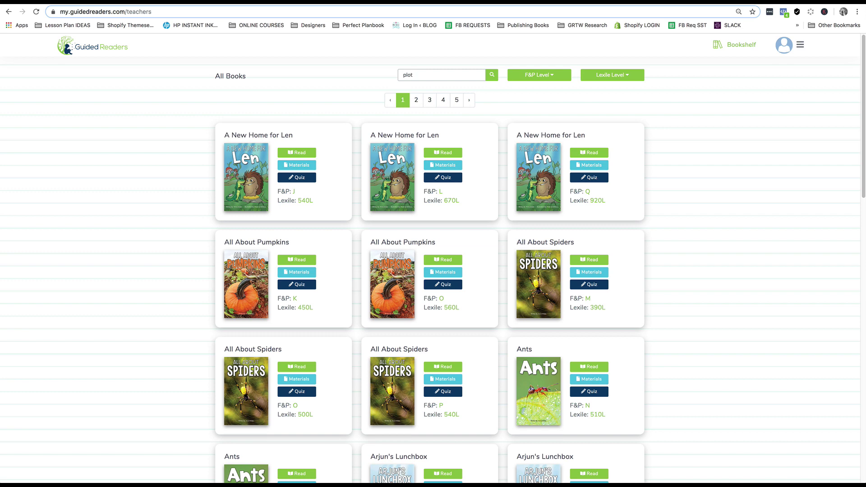
left_click(493, 77)
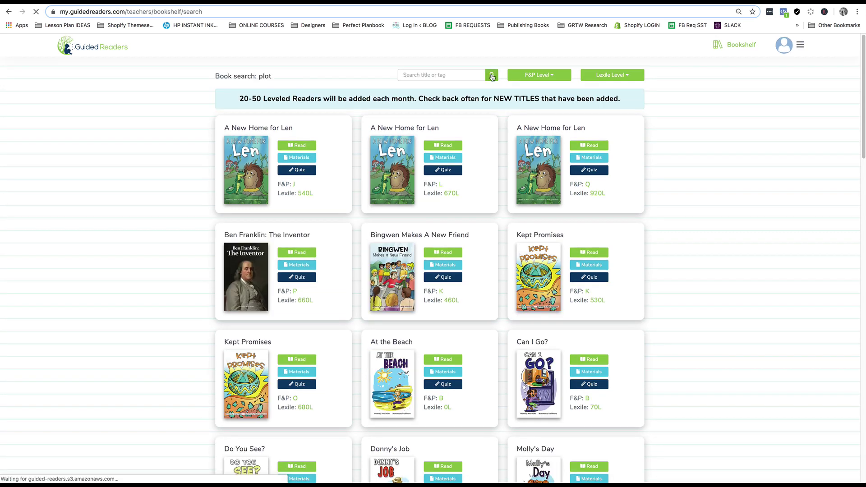
scroll(520, 230, "down", 10)
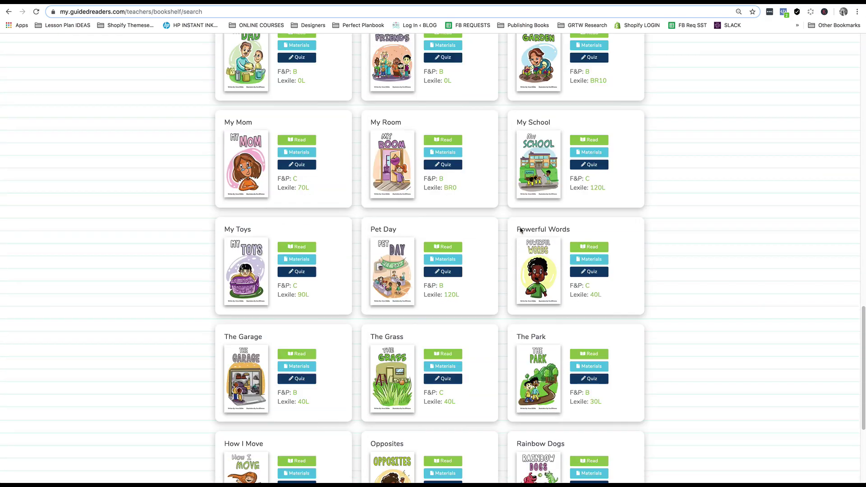
scroll(521, 231, "up", 15)
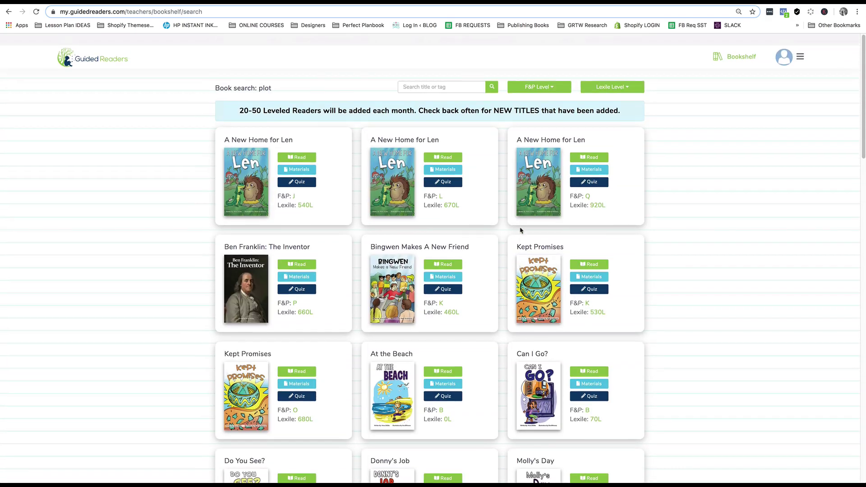
scroll(521, 231, "down", 1)
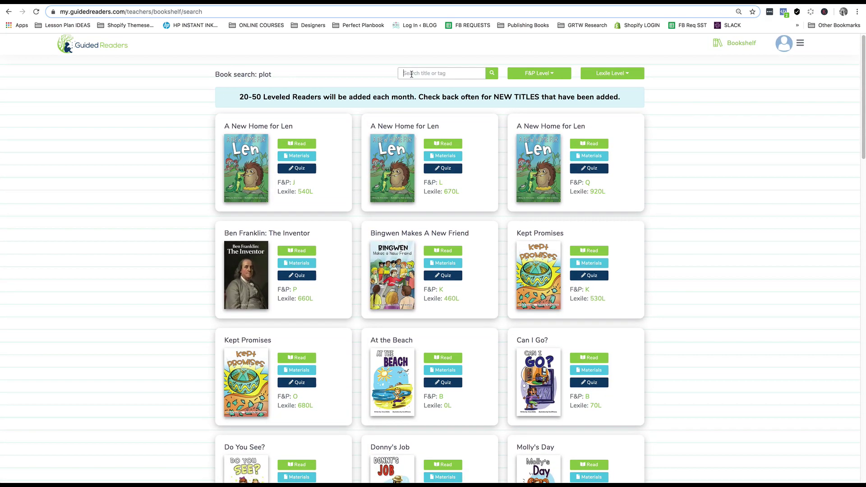
Step: Search for 'character traits', then search for just 'character'
left_click(412, 74)
type("character tria")
key("BackSpace")
key("BackSpace")
type("ai")
left_click(493, 76)
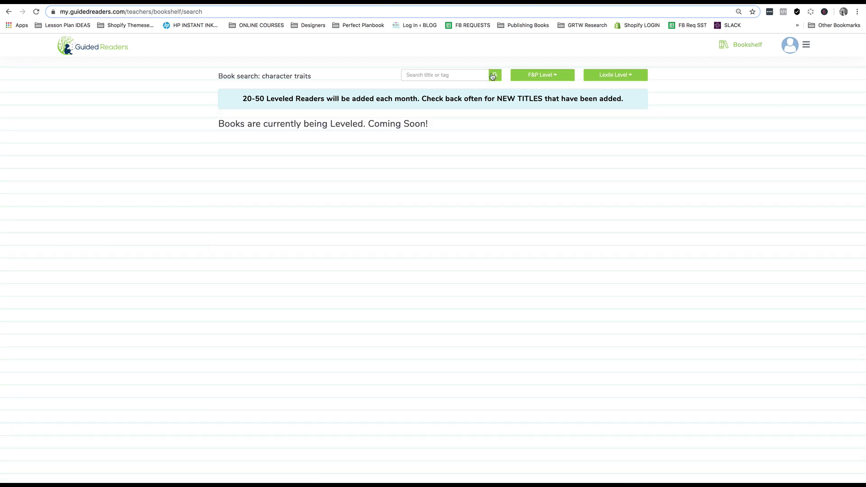
left_click(445, 76)
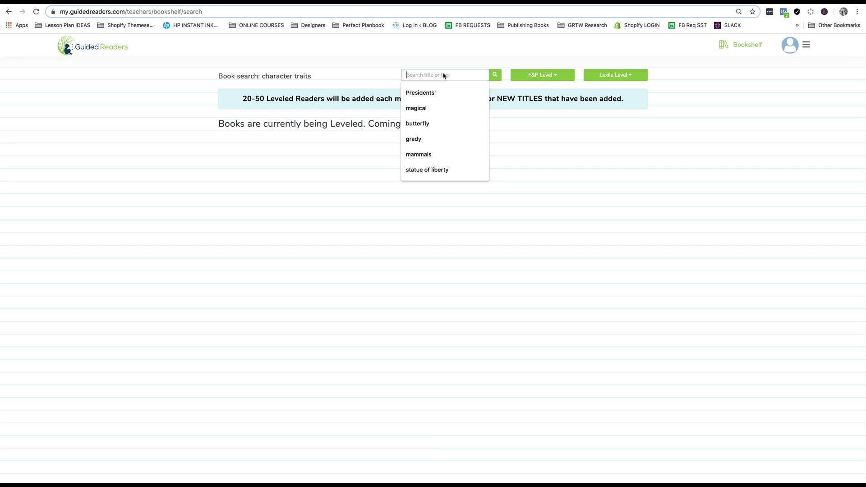
type("characte")
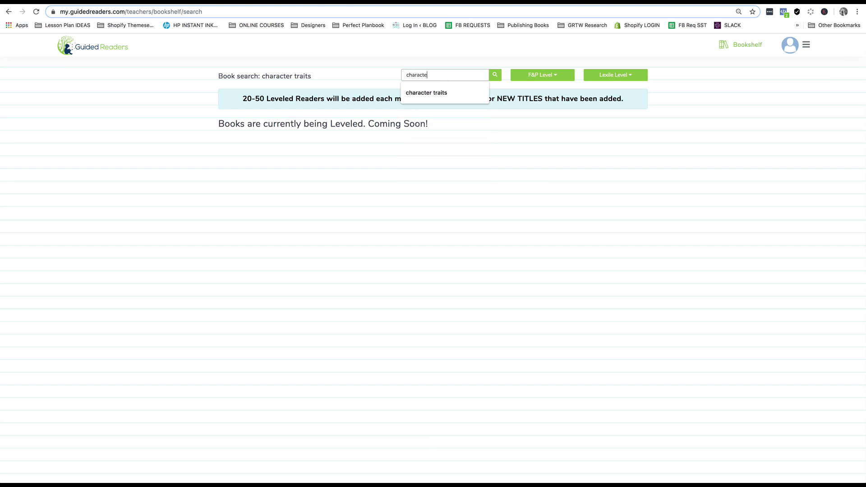
type("r")
key("Return")
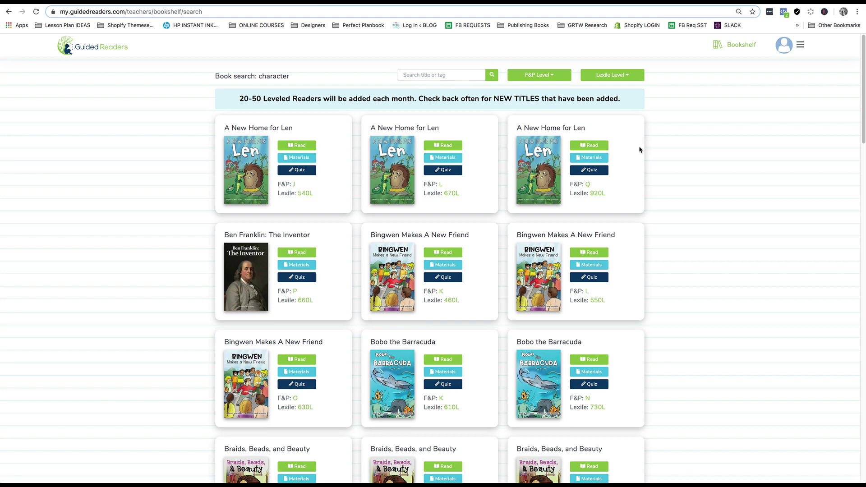
Step: From the A New Home for Len materials, list all books tagged Character Analysis
left_click(601, 161)
scroll(525, 240, "down", 2)
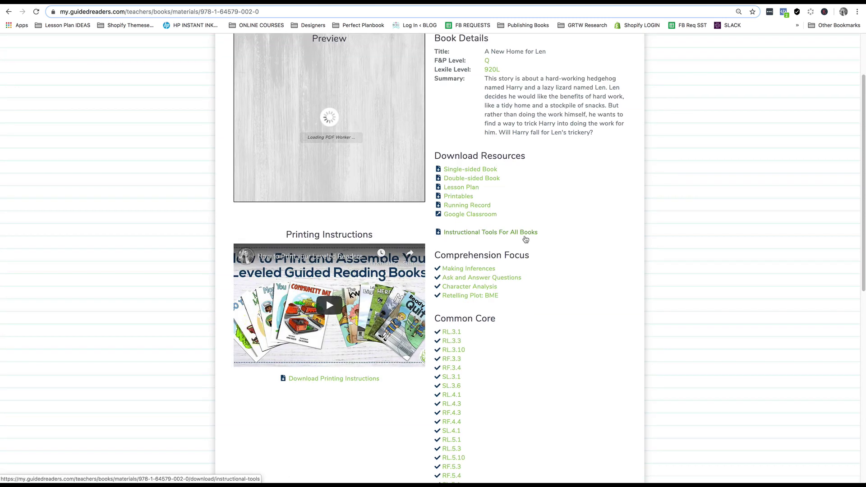
scroll(561, 170, "down", 2)
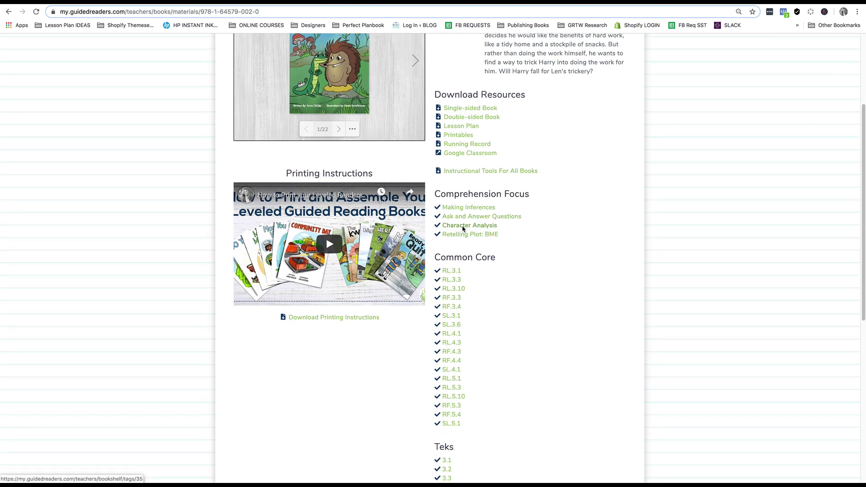
left_click(466, 228)
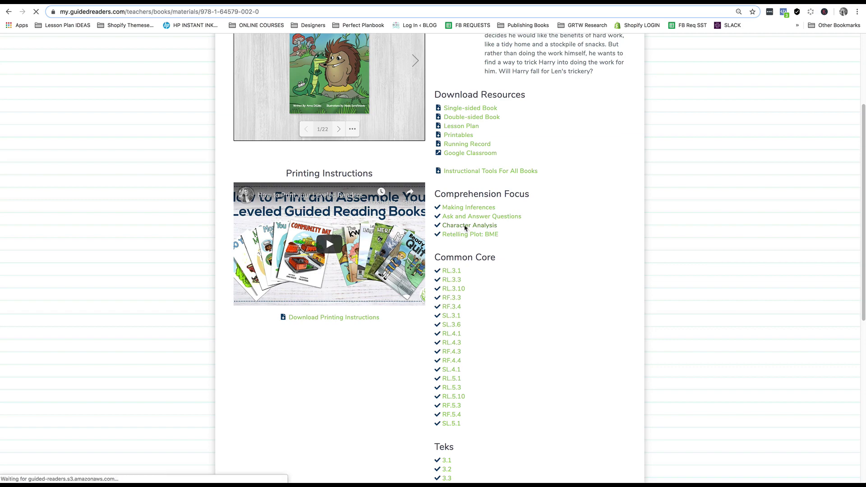
scroll(472, 220, "down", 10)
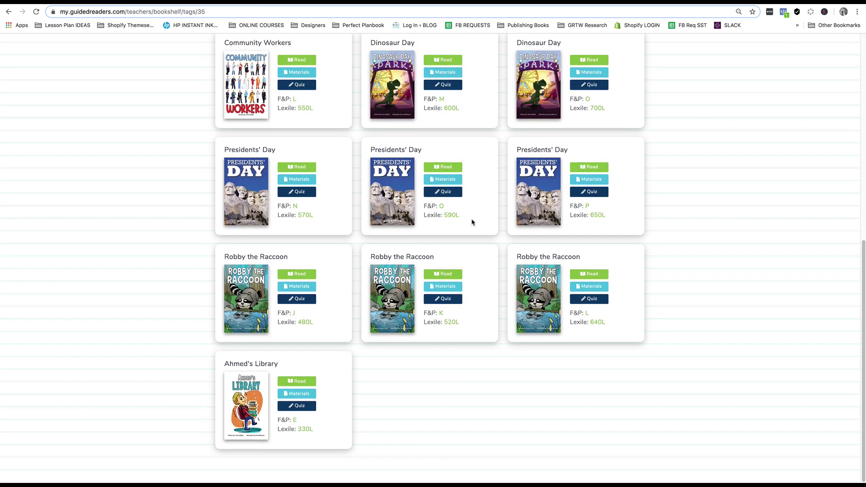
scroll(472, 221, "up", 10)
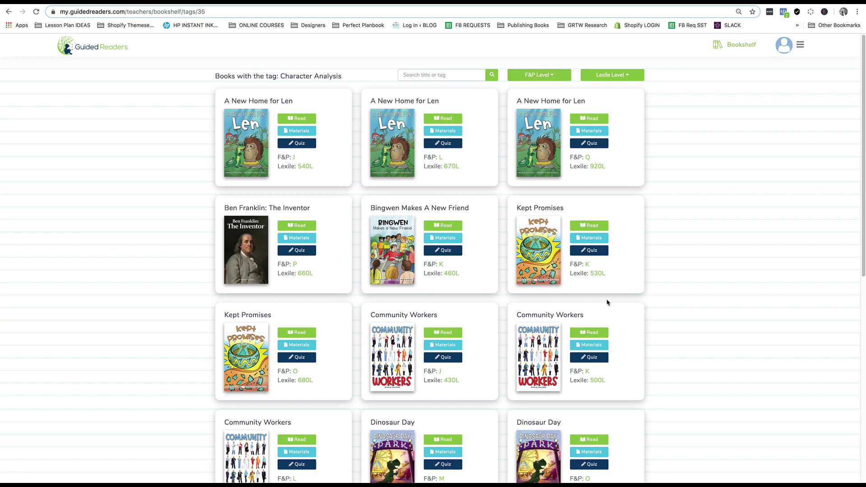
Step: From the Kept Promises materials, list all books tagged Describing Plot
left_click(600, 236)
scroll(595, 264, "down", 3)
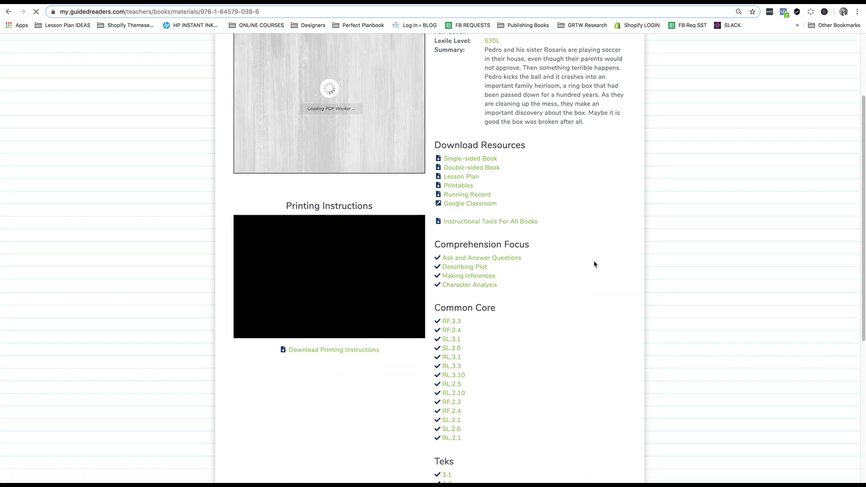
left_click(471, 255)
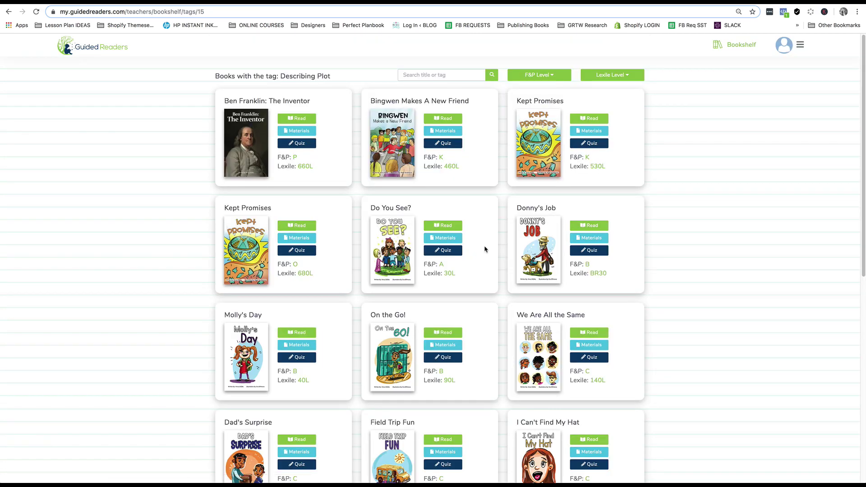
scroll(483, 248, "down", 9)
scroll(483, 248, "up", 9)
Step: Search by standard 'K.1' and scroll the results starting with At the Beach
left_click(400, 74)
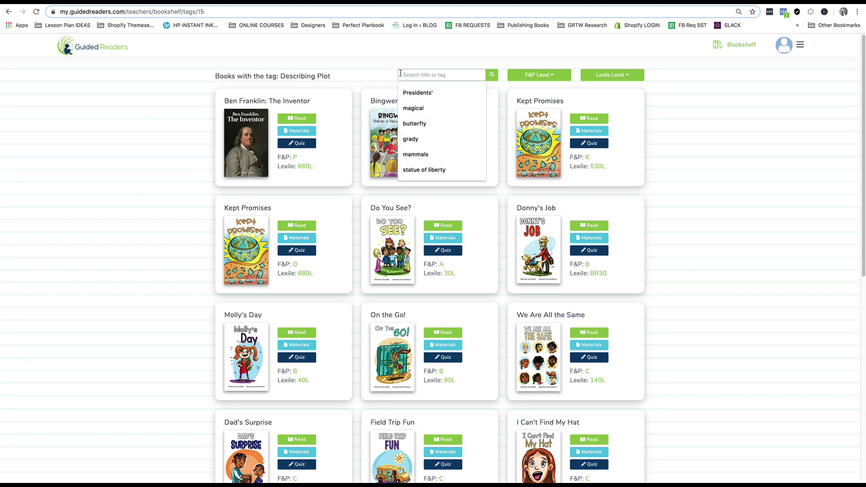
type("K.")
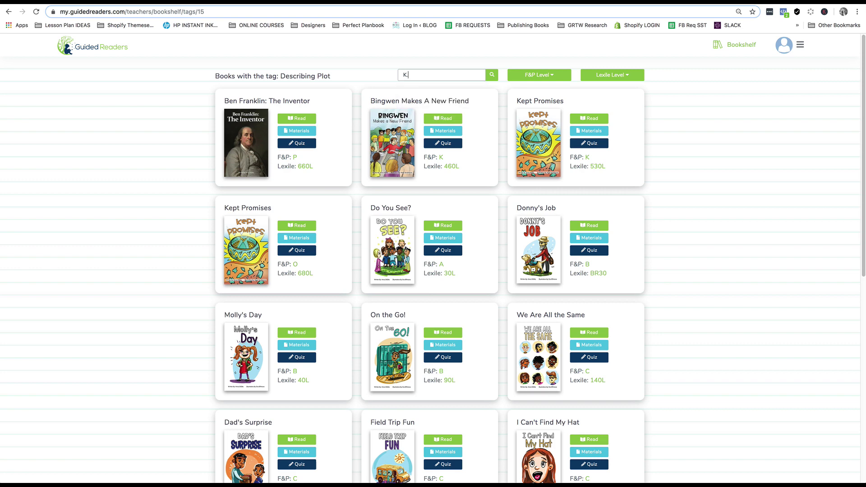
type("1")
key("Return")
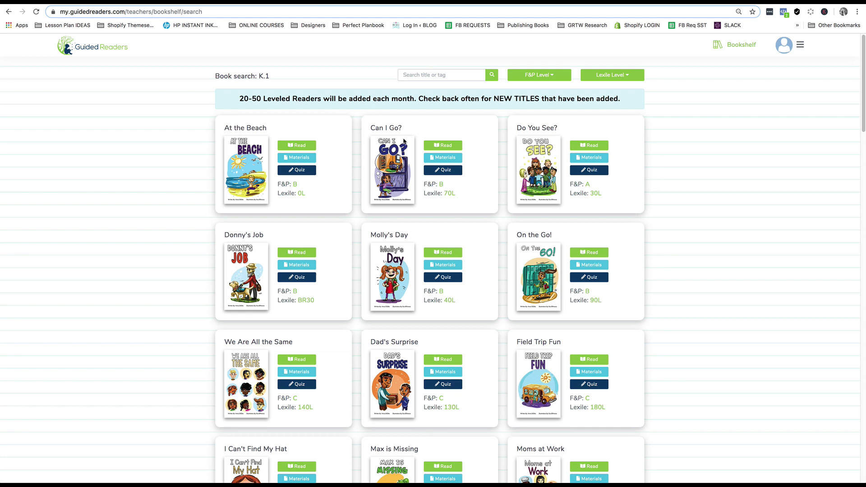
scroll(464, 159, "down", 3)
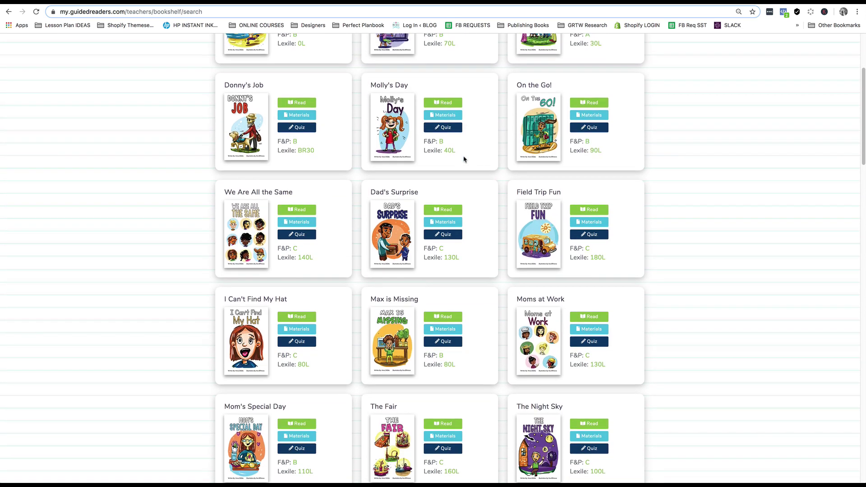
scroll(464, 159, "up", 3)
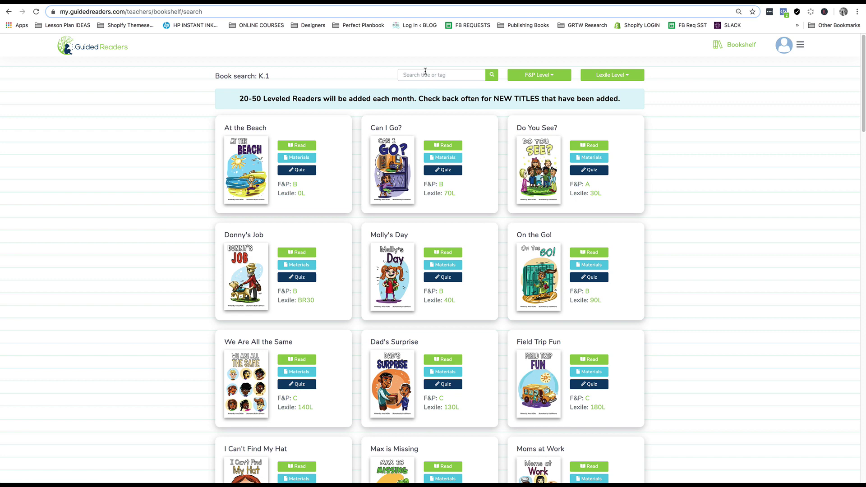
Step: Return to All Books and view the Bloom subscription plan details
left_click(735, 44)
left_click(802, 45)
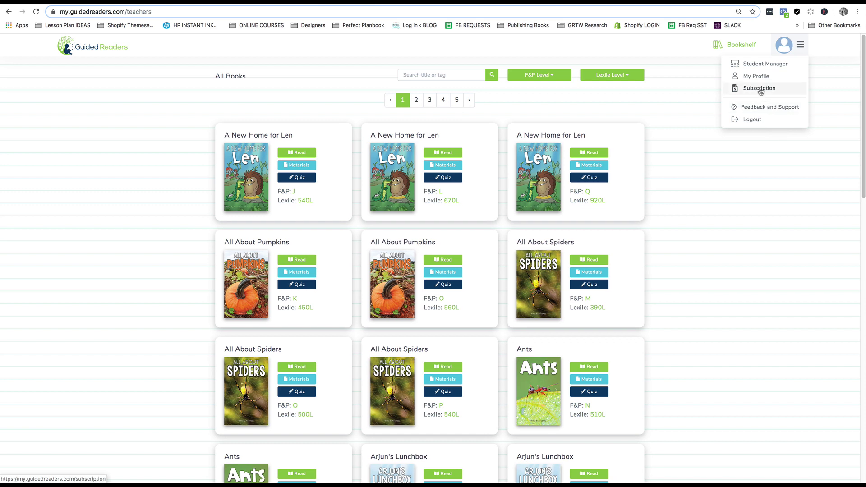
left_click(760, 89)
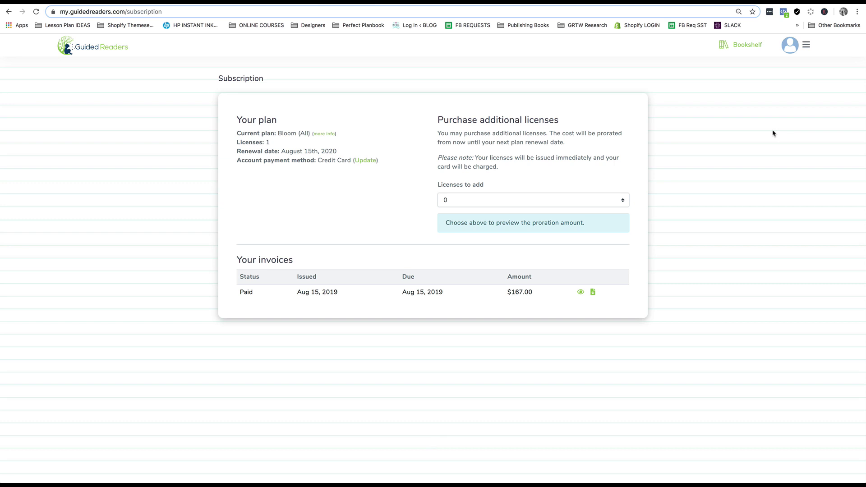
Step: Check the Student Manager page, then return to the All Books bookshelf
left_click(806, 47)
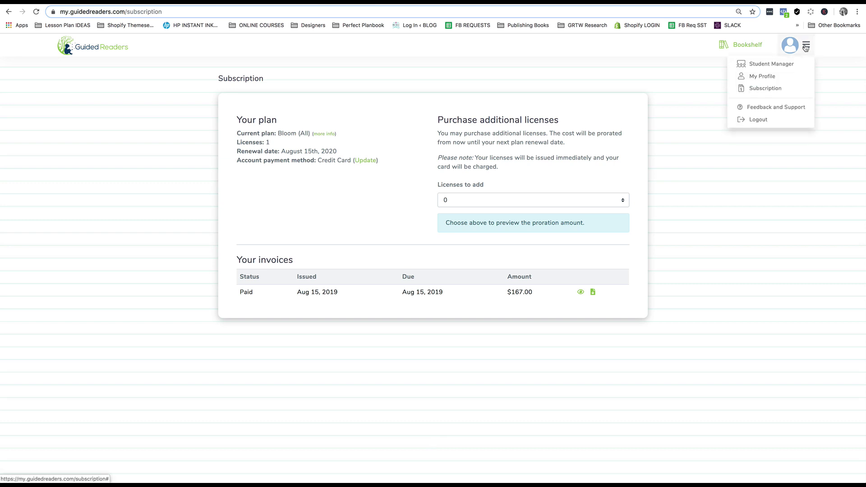
left_click(789, 66)
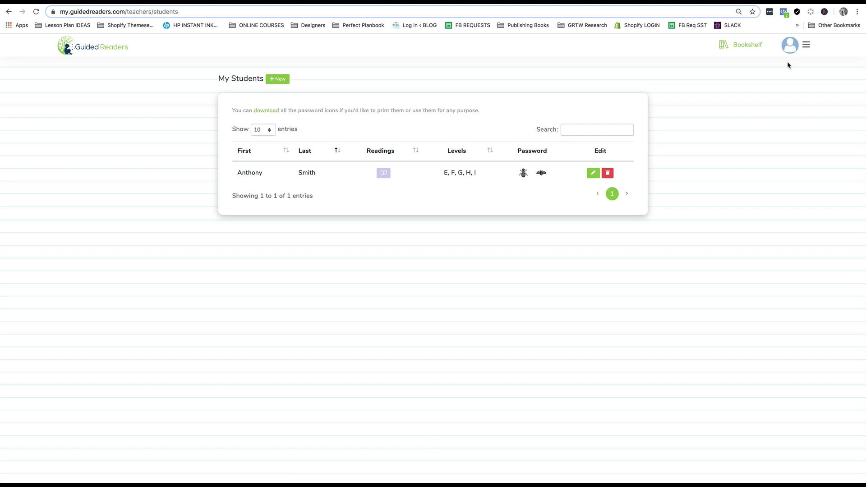
left_click(756, 46)
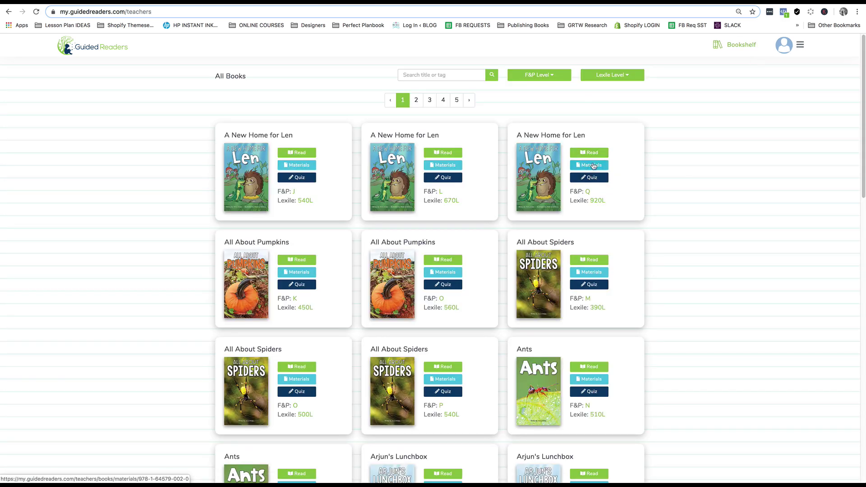
left_click(594, 165)
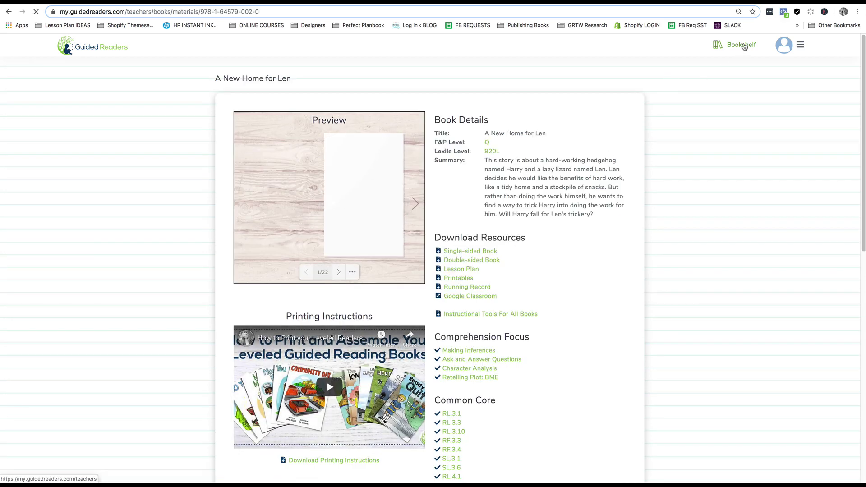
left_click(745, 45)
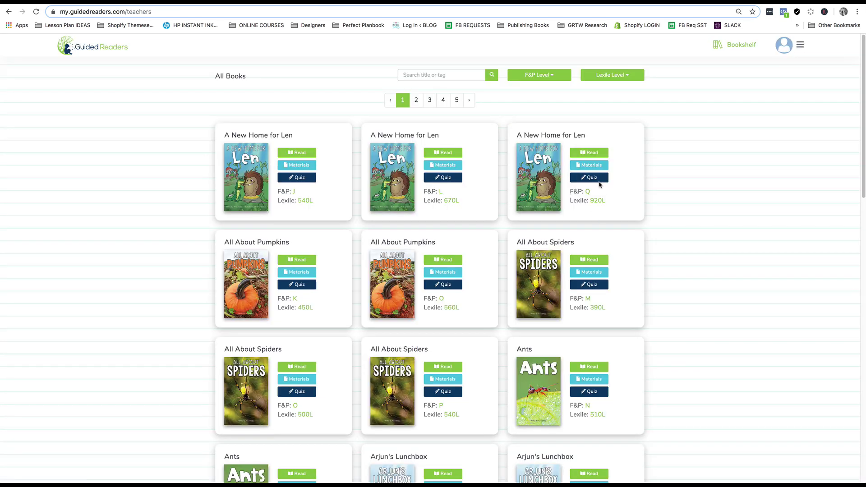
left_click(590, 178)
scroll(598, 185, "down", 2)
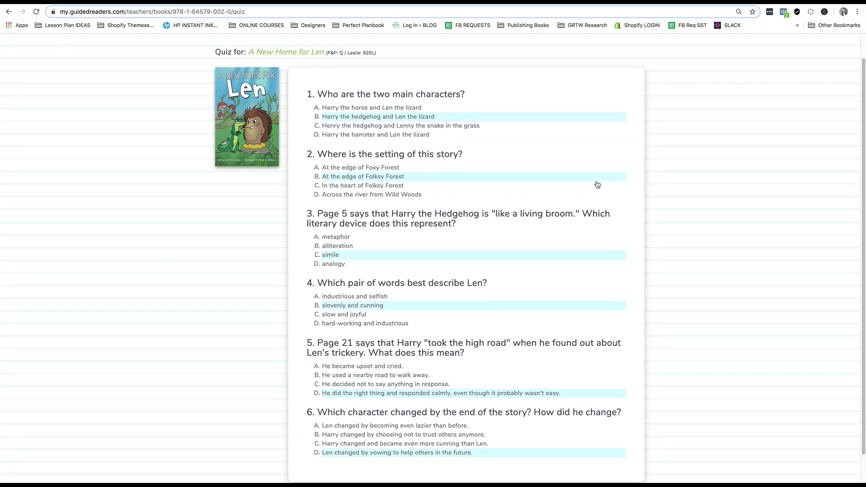
scroll(598, 185, "down", 2)
scroll(597, 185, "up", 4)
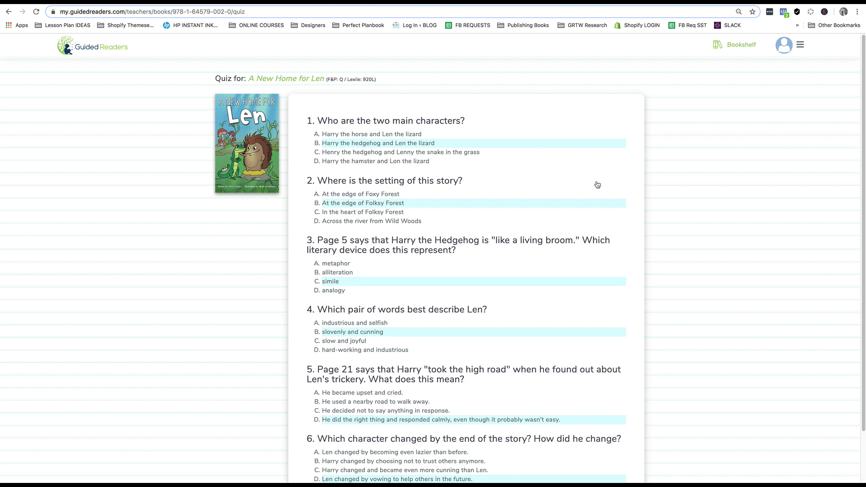
left_click(743, 46)
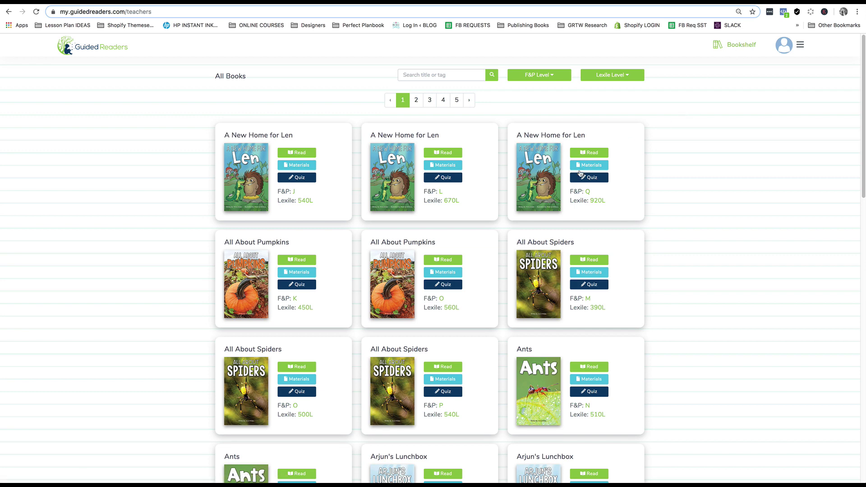
Step: Open the materials for the third A New Home for Len card (F&P Q, 920L)
left_click(586, 165)
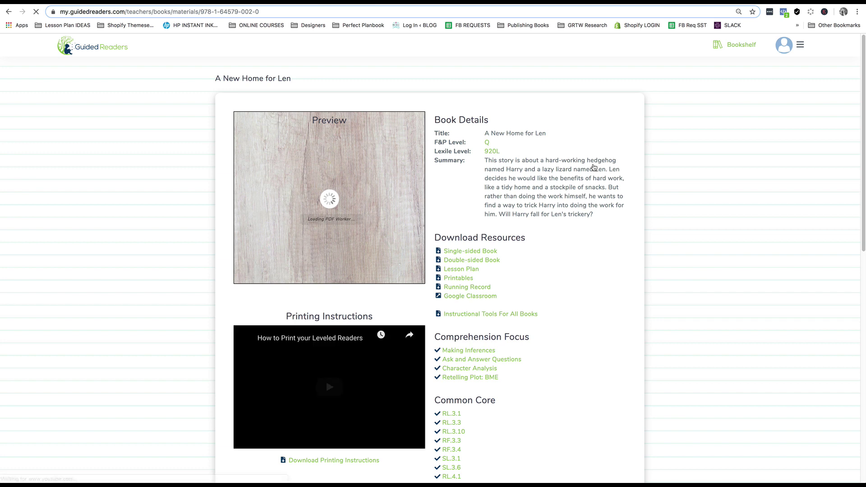